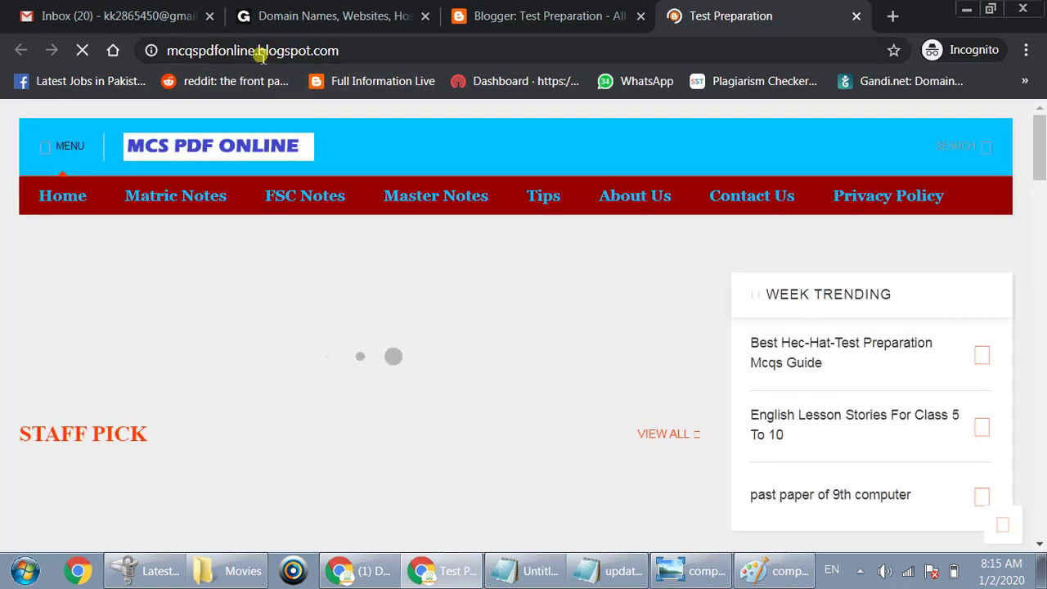
# - Examine the blog's blogspot.com address, its post list in Blogger and the GoDaddy home page
pyautogui.moveTo(260, 51); pyautogui.dragTo(353, 48)
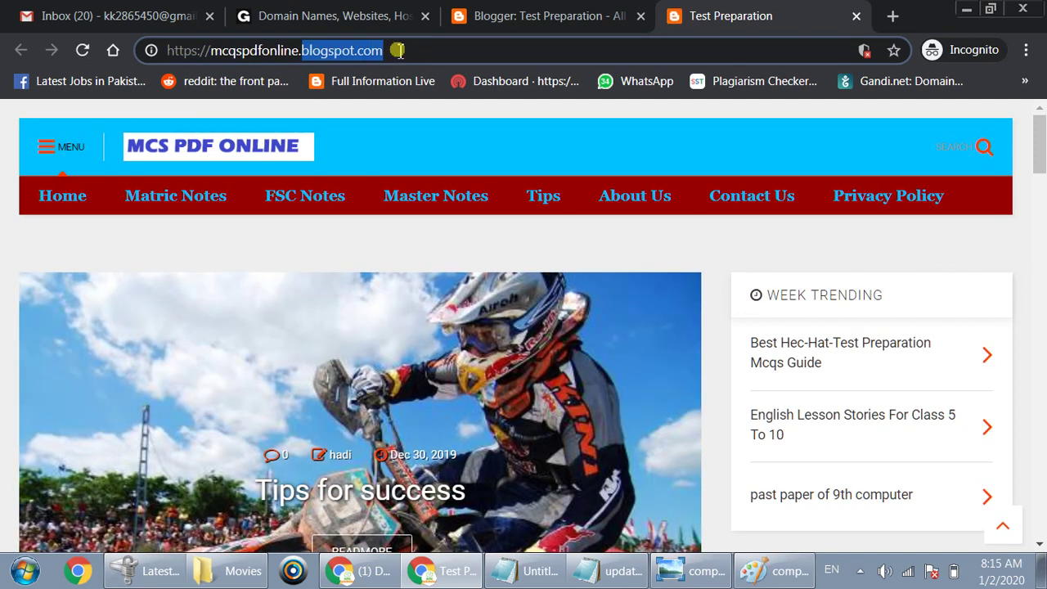
pyautogui.click(397, 51)
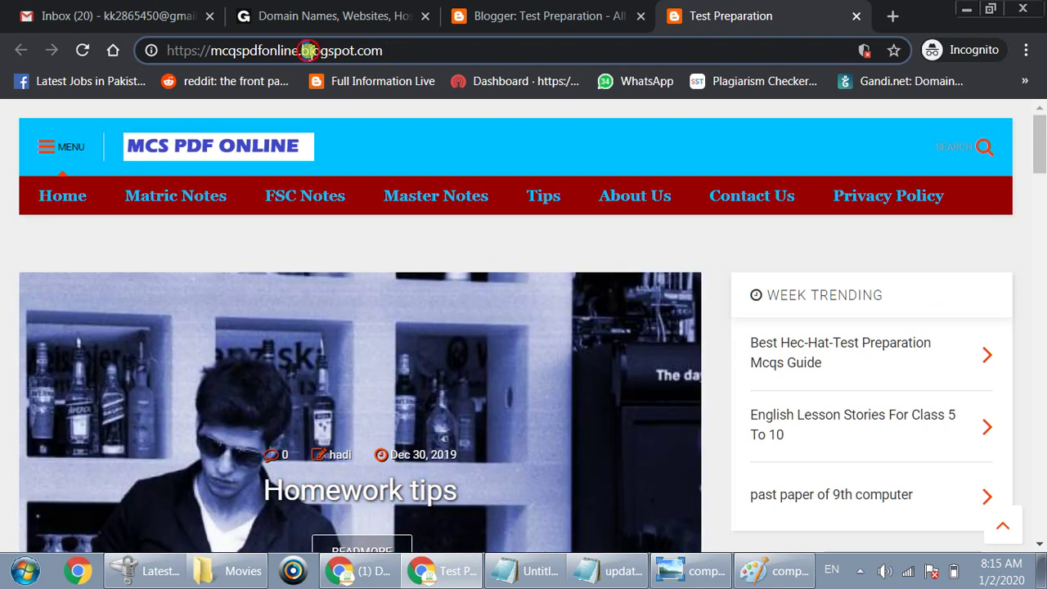
pyautogui.moveTo(301, 50); pyautogui.dragTo(419, 43)
pyautogui.click(421, 47)
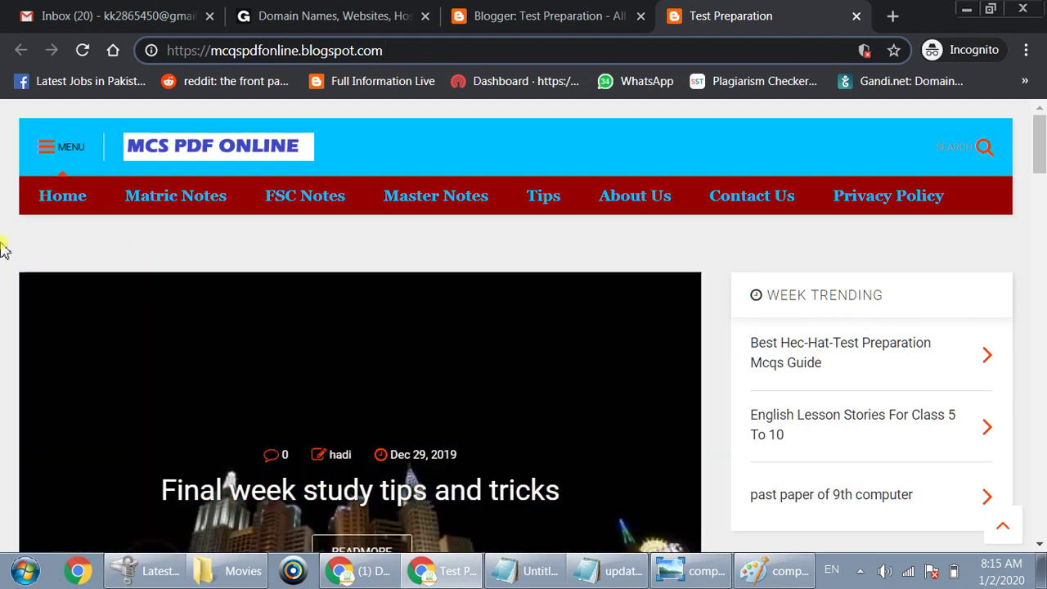
pyautogui.click(3, 250)
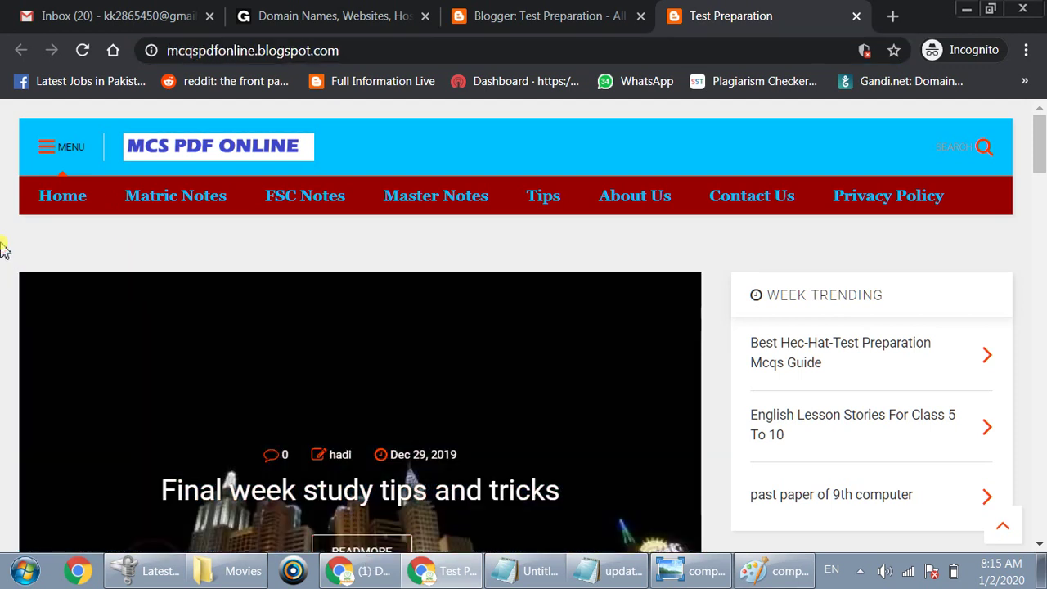
pyautogui.click(507, 12)
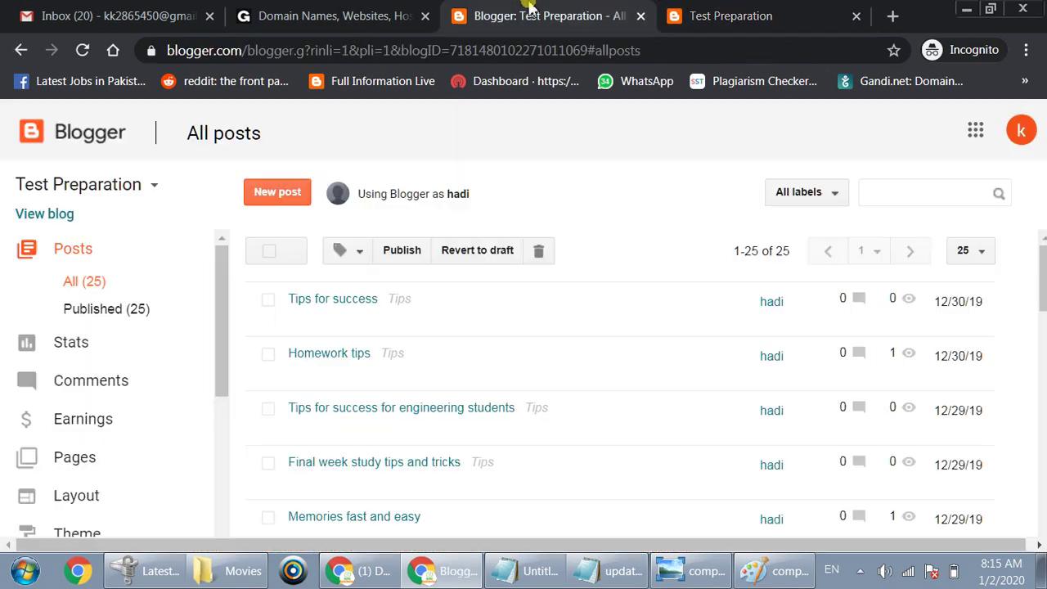
pyautogui.click(309, 10)
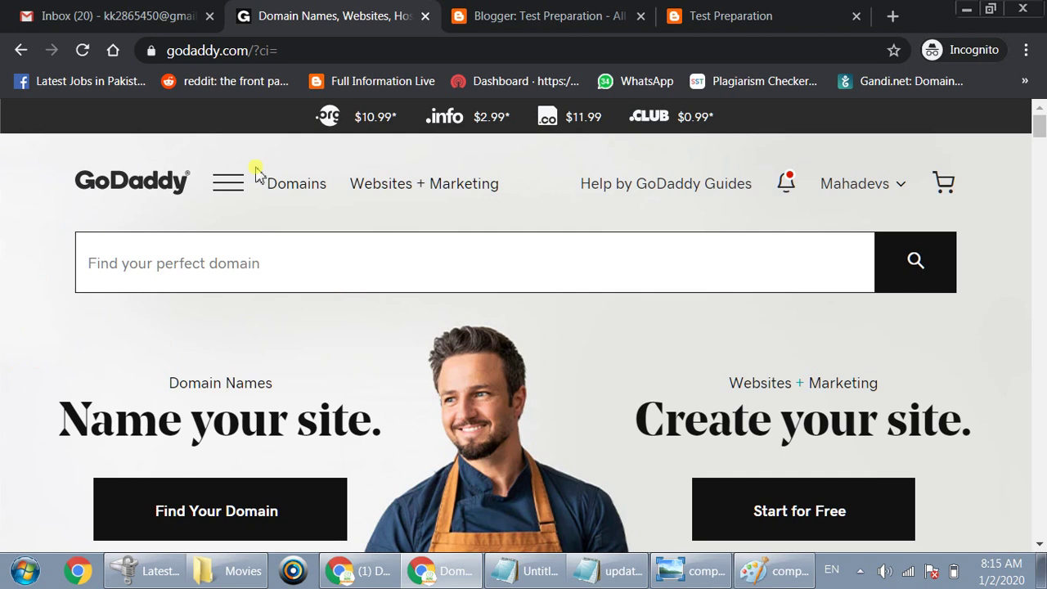
pyautogui.click(157, 193)
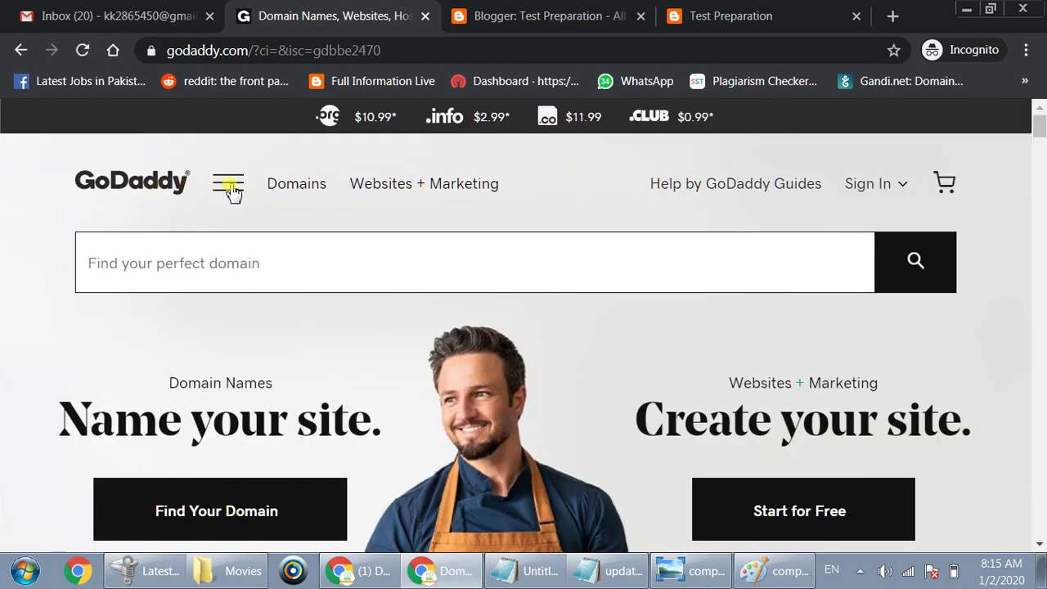
# - Switch to Blogger and open the Publishing section of the Test Preparation blog's basic settings
pyautogui.click(586, 8)
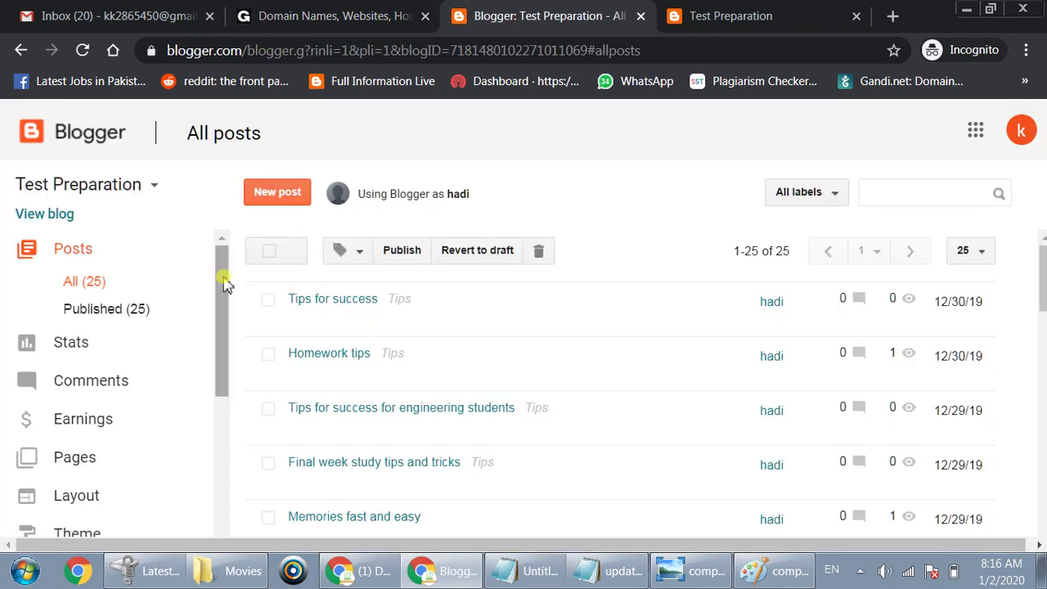
pyautogui.moveTo(226, 284); pyautogui.dragTo(217, 337)
pyautogui.click(97, 463)
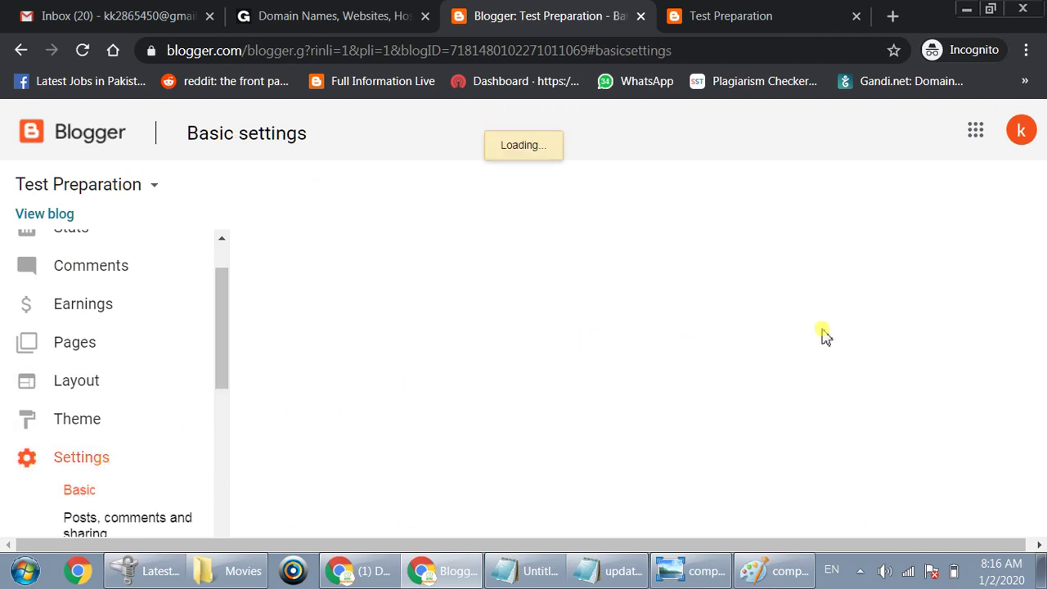
pyautogui.moveTo(1042, 271); pyautogui.dragTo(1041, 327)
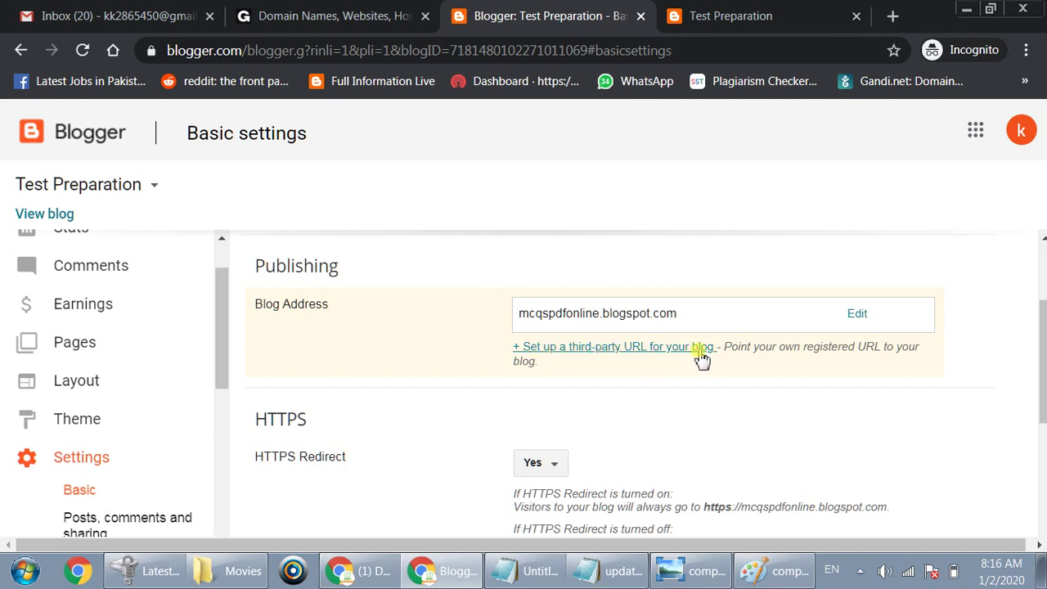
pyautogui.click(647, 348)
pyautogui.click(624, 344)
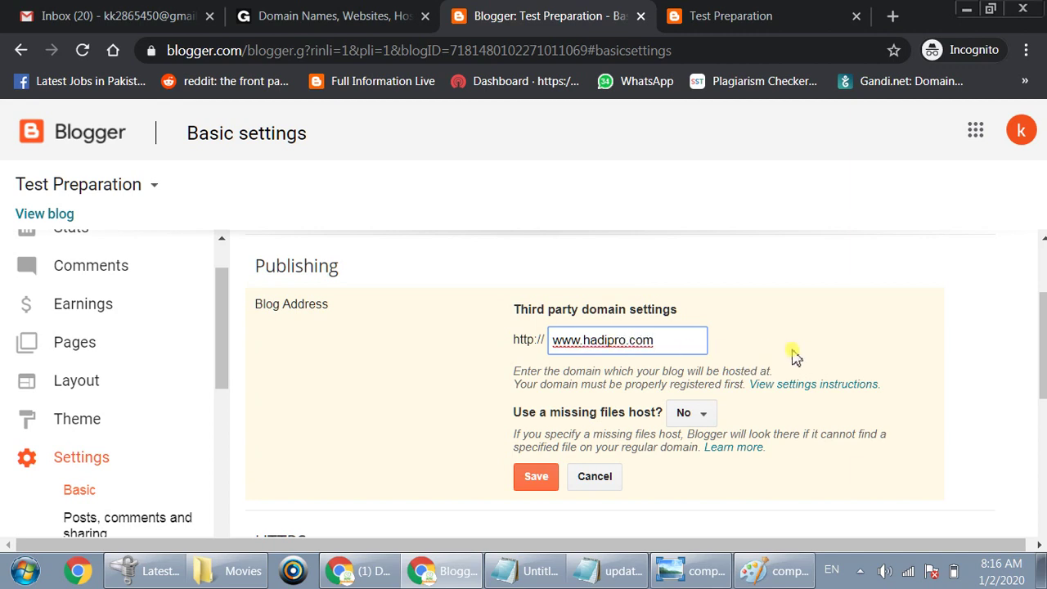
pyautogui.click(536, 476)
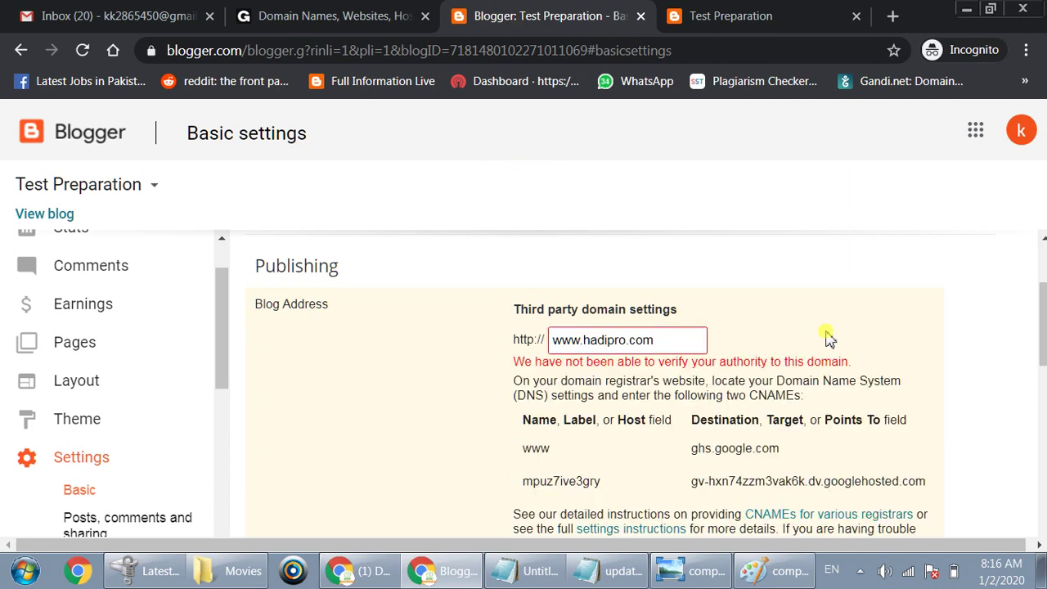
# - Review the DNS instructions and the two required CNAME records, and switch to the GoDaddy site
pyautogui.moveTo(1039, 297); pyautogui.dragTo(1043, 332)
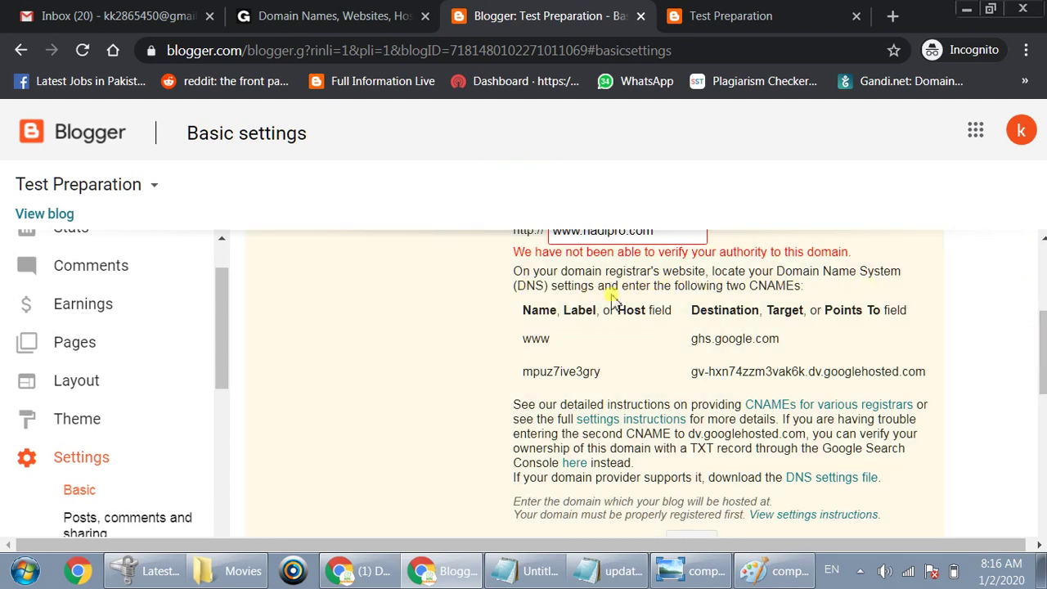
pyautogui.doubleClick(530, 286)
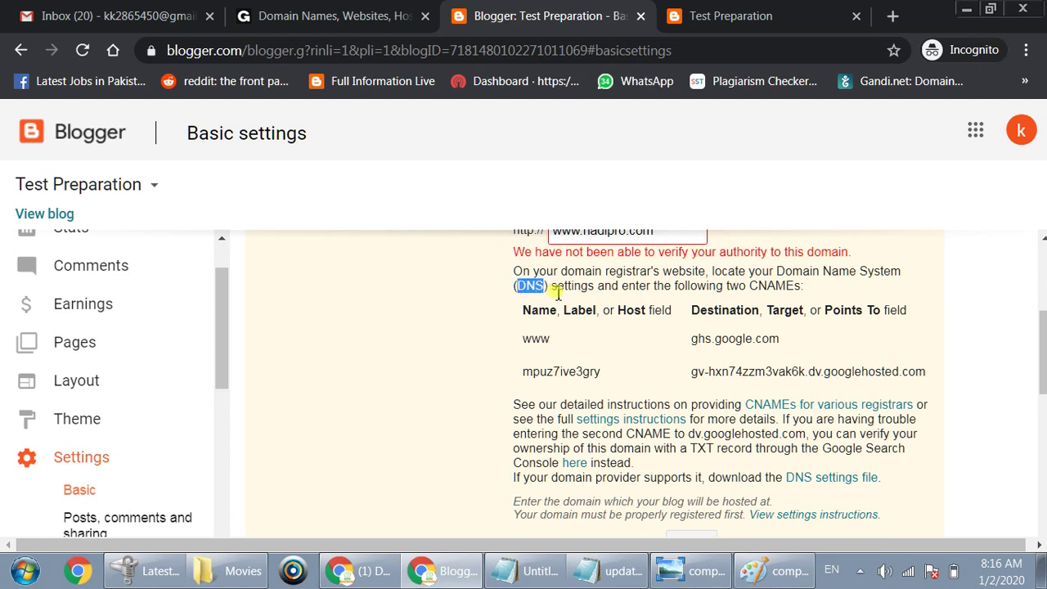
pyautogui.click(568, 290)
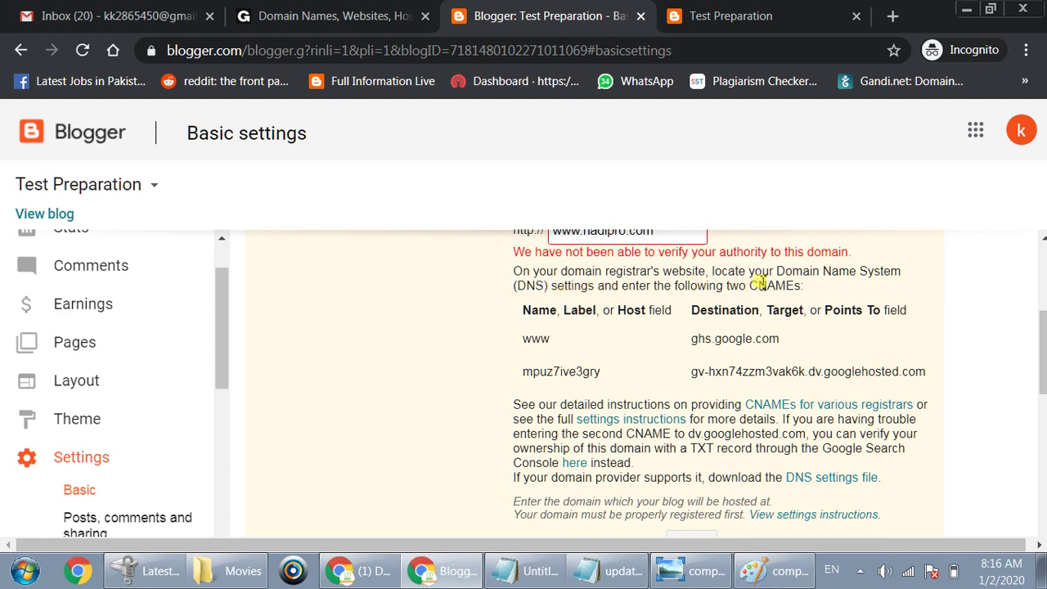
pyautogui.moveTo(728, 285); pyautogui.dragTo(805, 285)
pyautogui.click(805, 286)
pyautogui.click(315, 10)
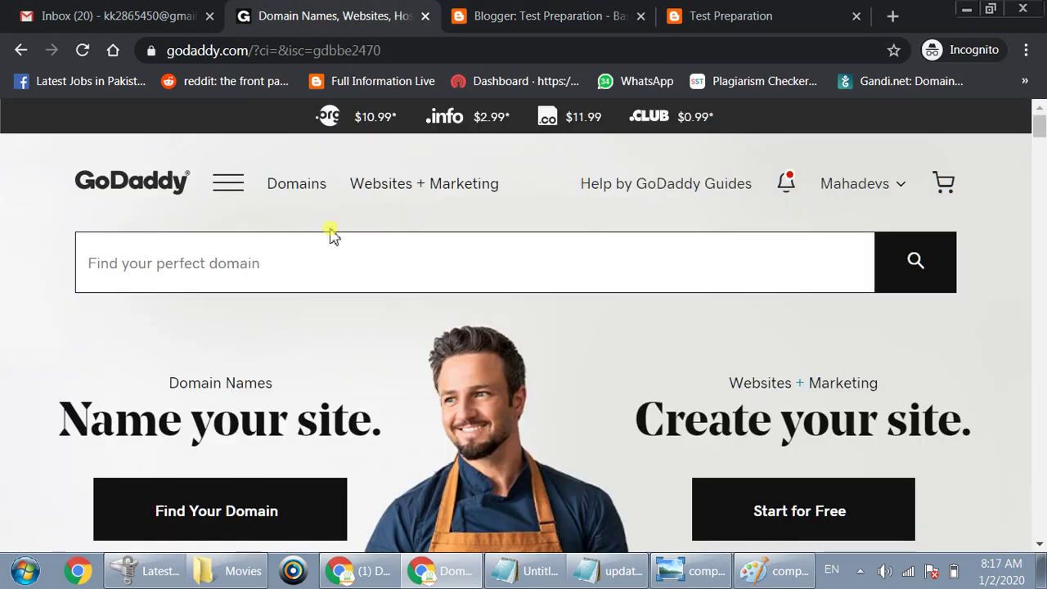
pyautogui.click(233, 184)
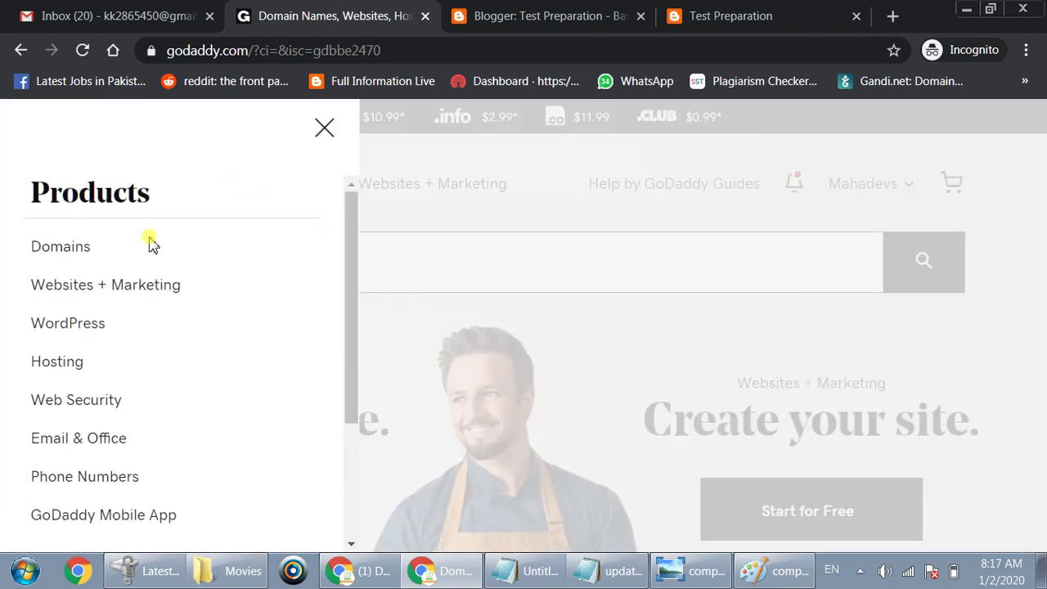
pyautogui.click(89, 249)
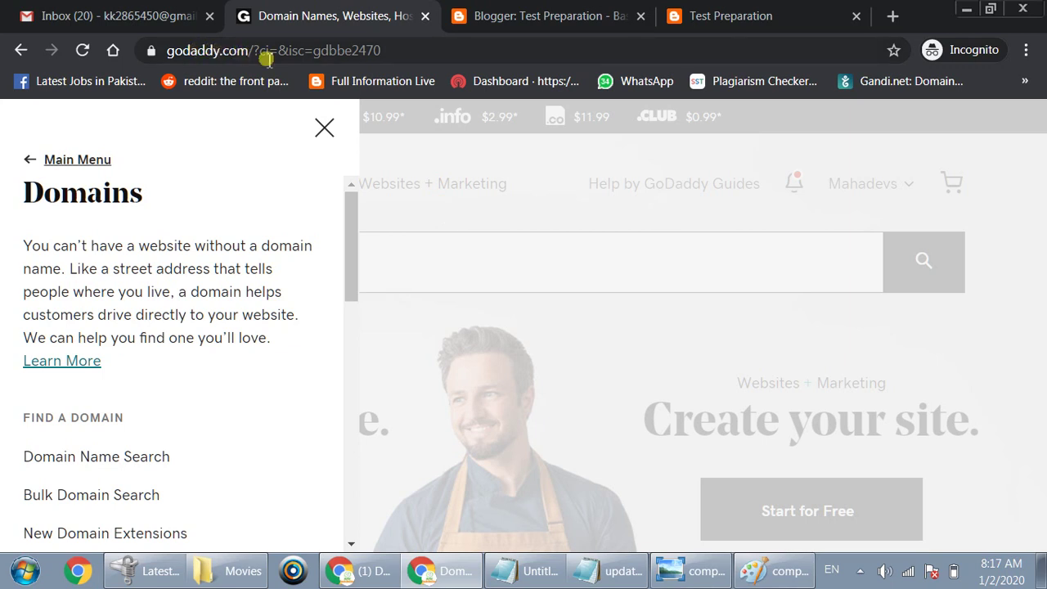
pyautogui.click(325, 131)
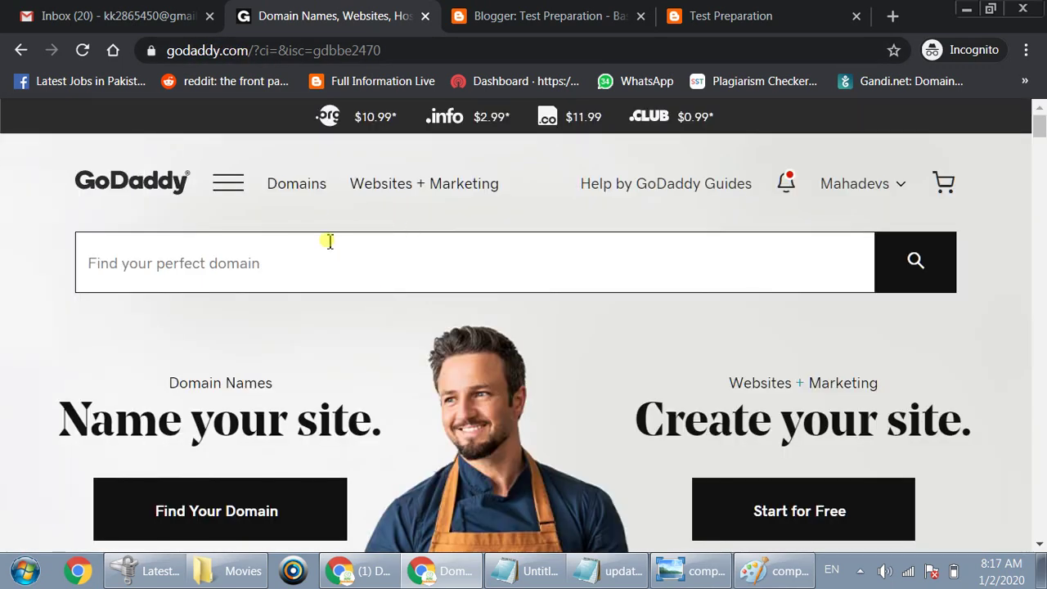
pyautogui.click(299, 190)
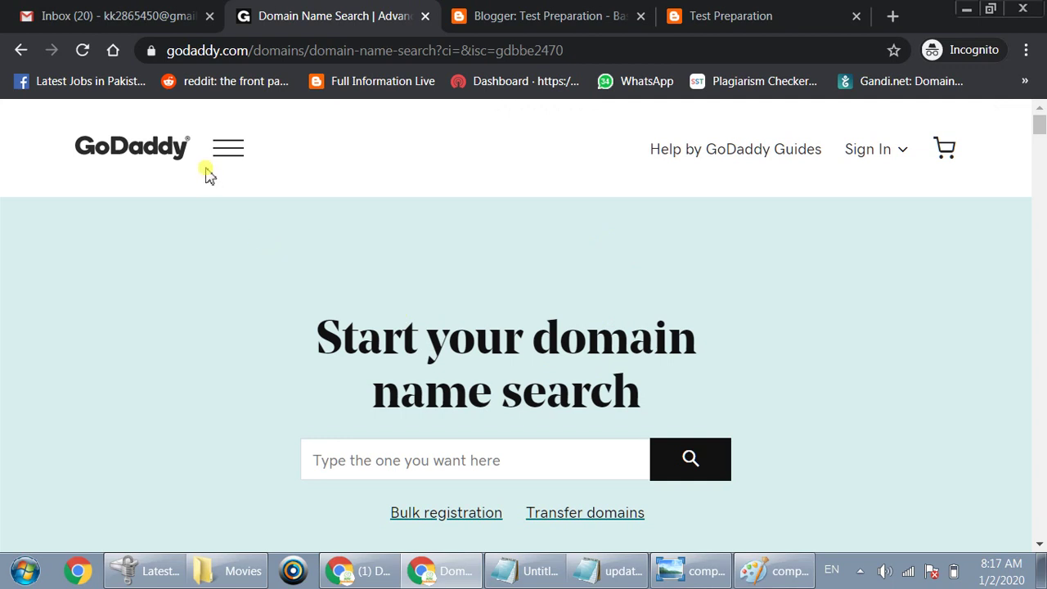
pyautogui.click(233, 152)
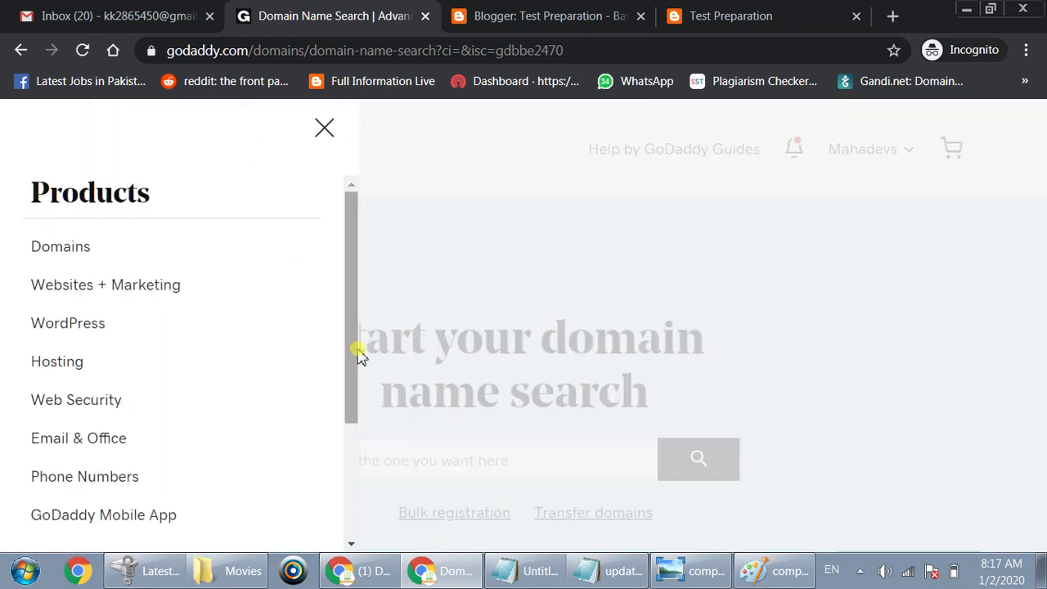
pyautogui.moveTo(357, 351); pyautogui.dragTo(355, 495)
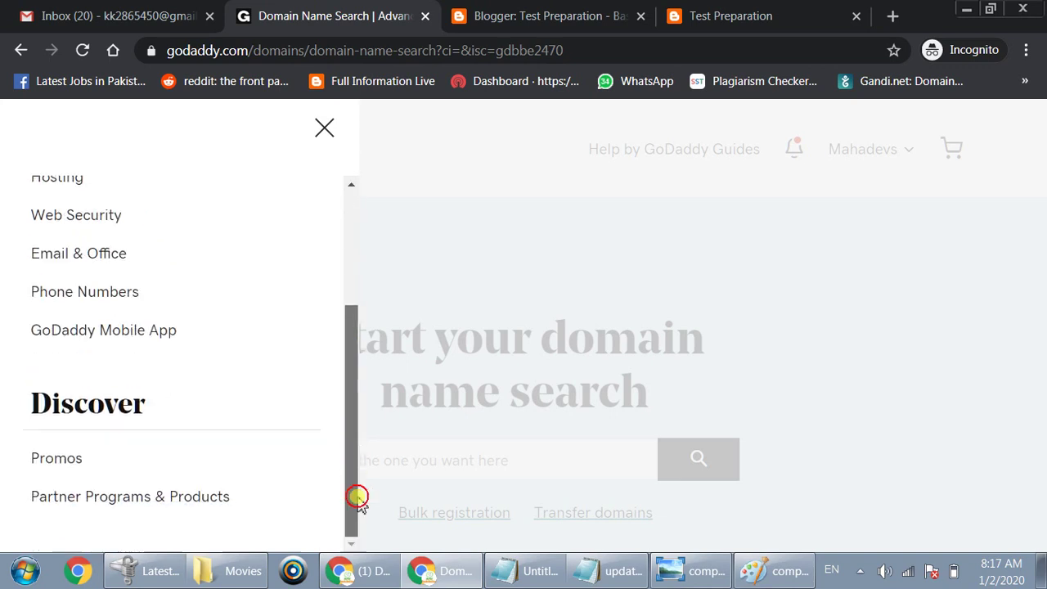
pyautogui.click(480, 270)
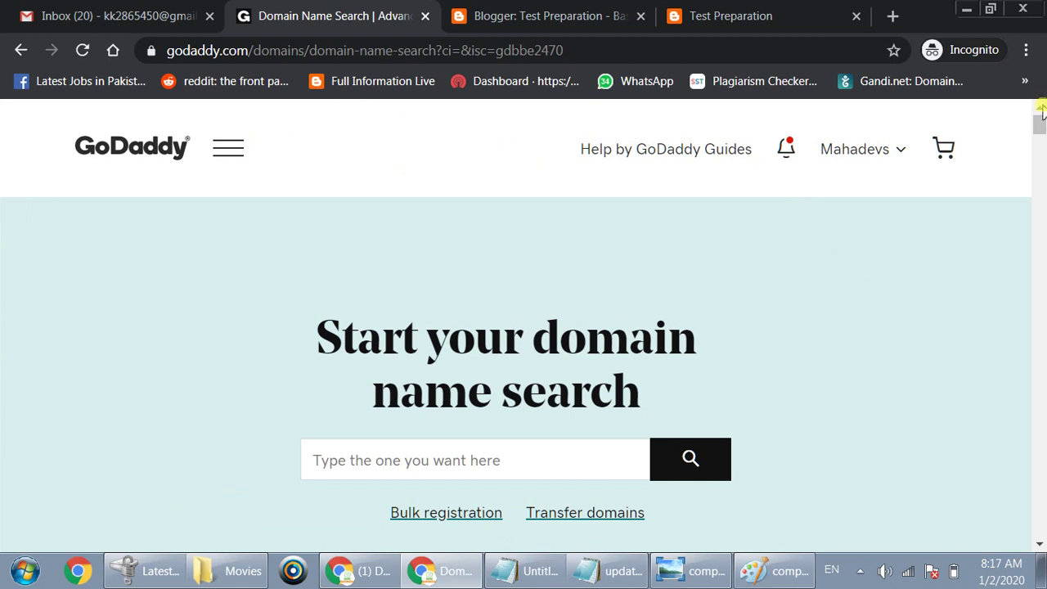
pyautogui.moveTo(1040, 124); pyautogui.dragTo(1038, 102)
pyautogui.click(230, 150)
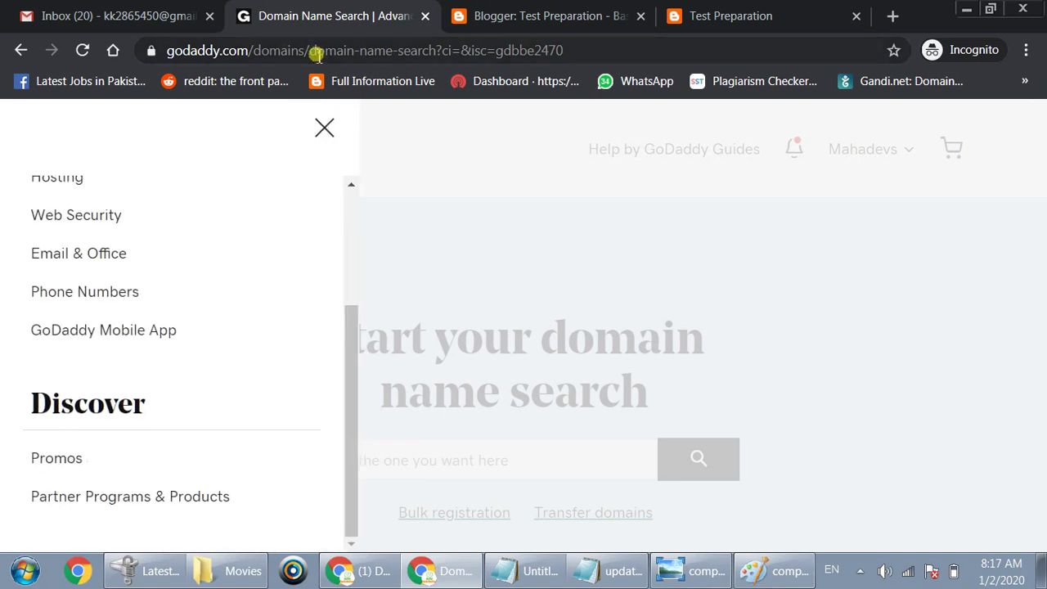
# - Load the godaddy.com home page and open Manage Domains from the account's quick links
pyautogui.moveTo(255, 51); pyautogui.dragTo(573, 57)
pyautogui.press('BackSpace')
pyautogui.press('Return')
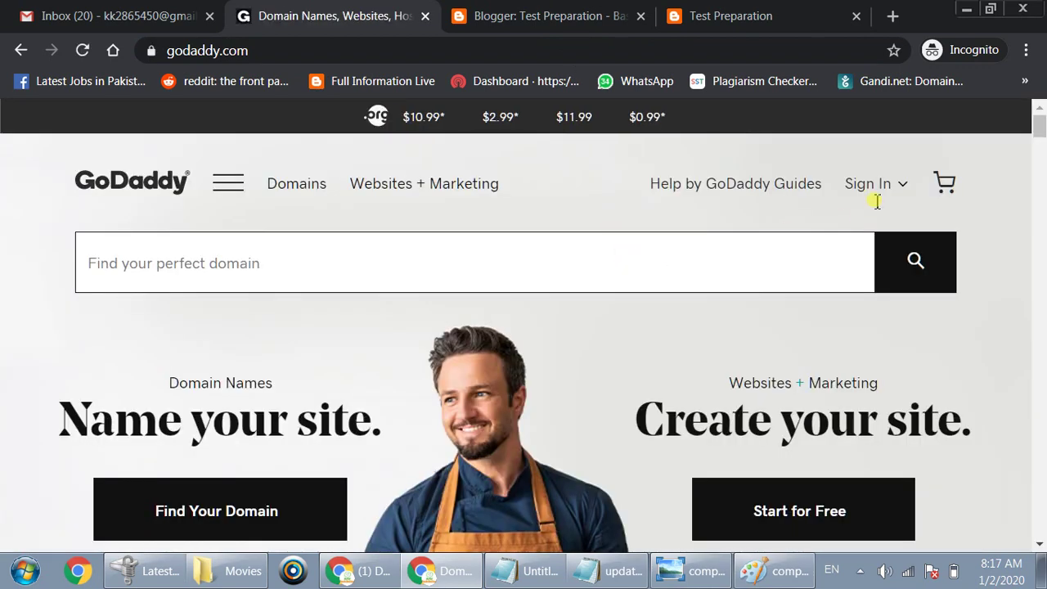
pyautogui.click(888, 195)
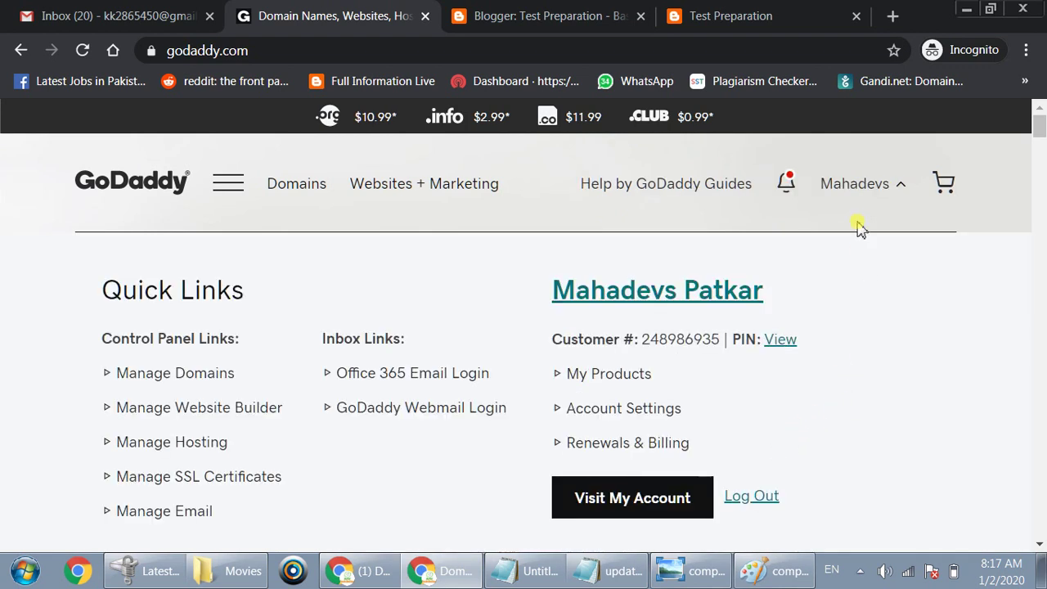
pyautogui.click(187, 374)
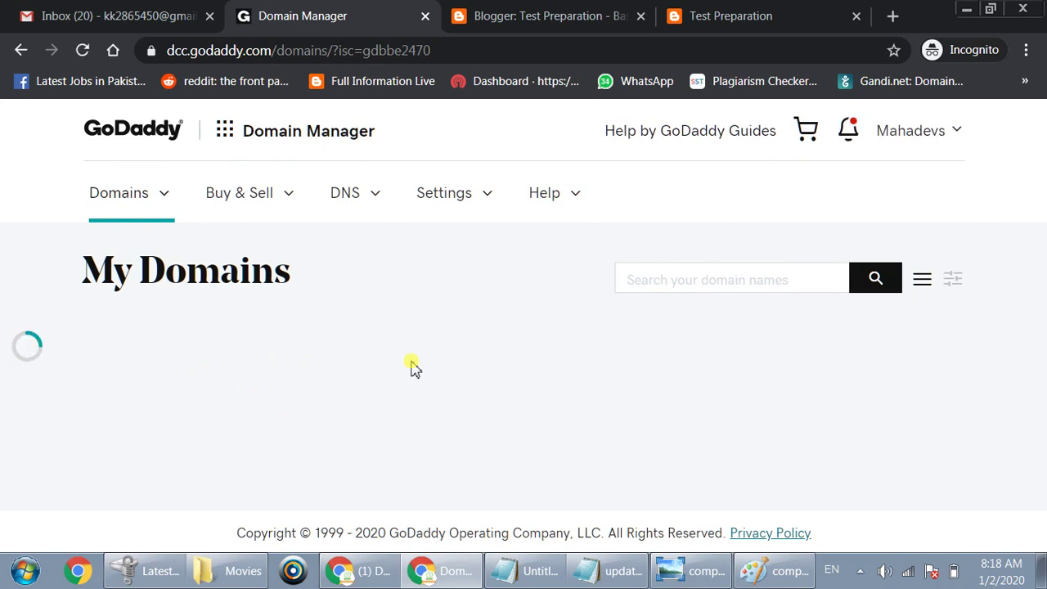
# - Open DNS zone management for hadipro.com and go to its list of DNS records
pyautogui.click(367, 197)
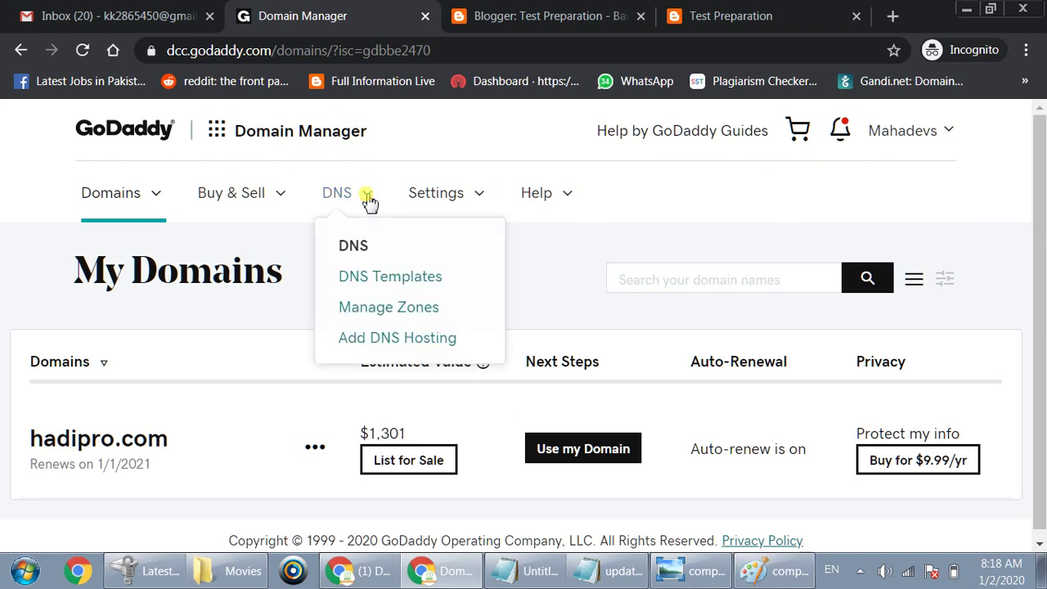
pyautogui.click(386, 309)
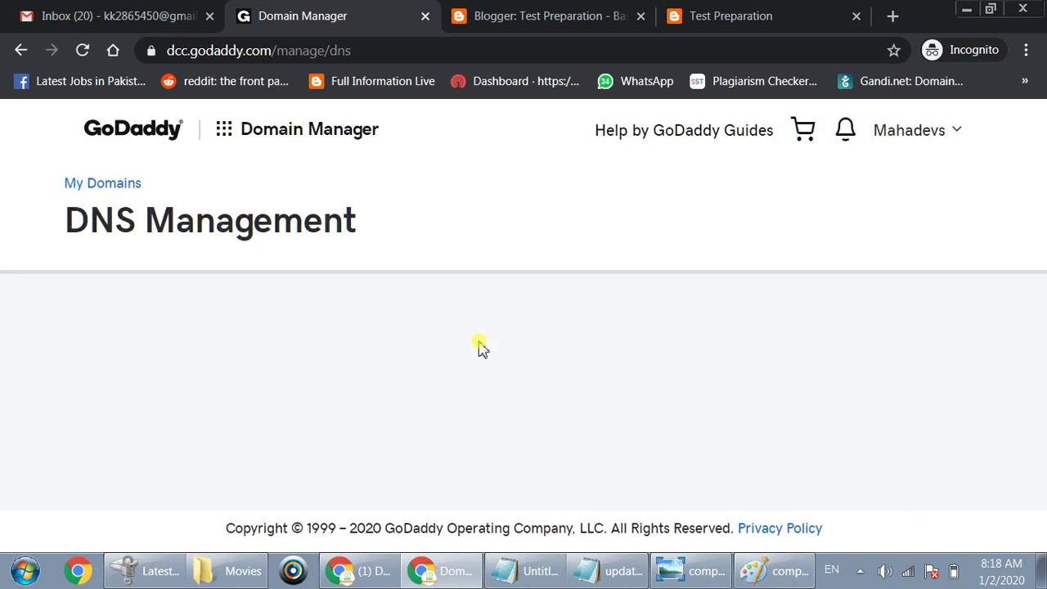
pyautogui.moveTo(1039, 246); pyautogui.dragTo(1041, 328)
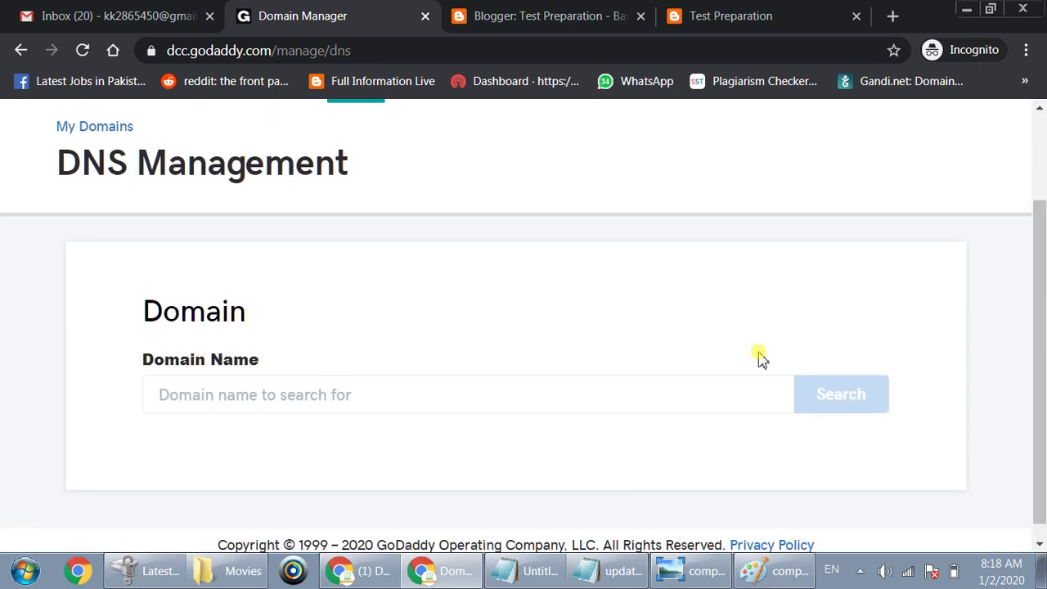
pyautogui.click(311, 401)
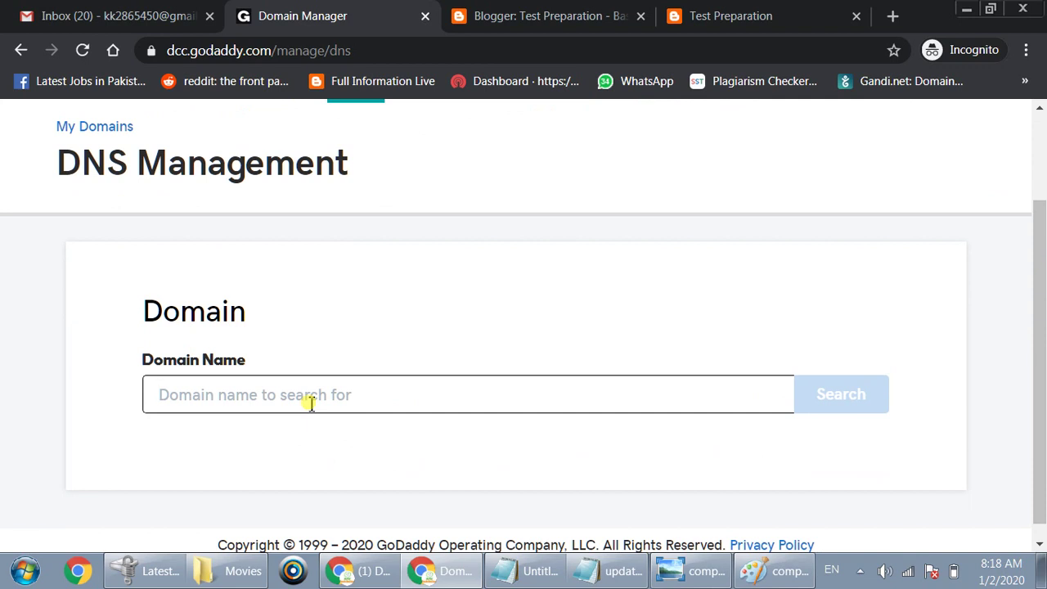
pyautogui.write('had')
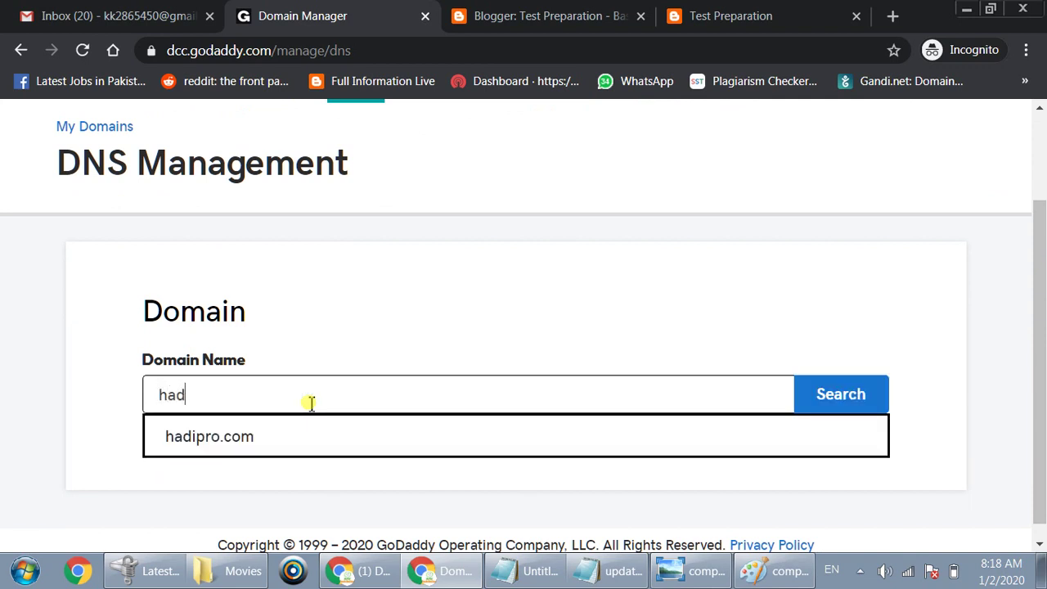
pyautogui.click(272, 436)
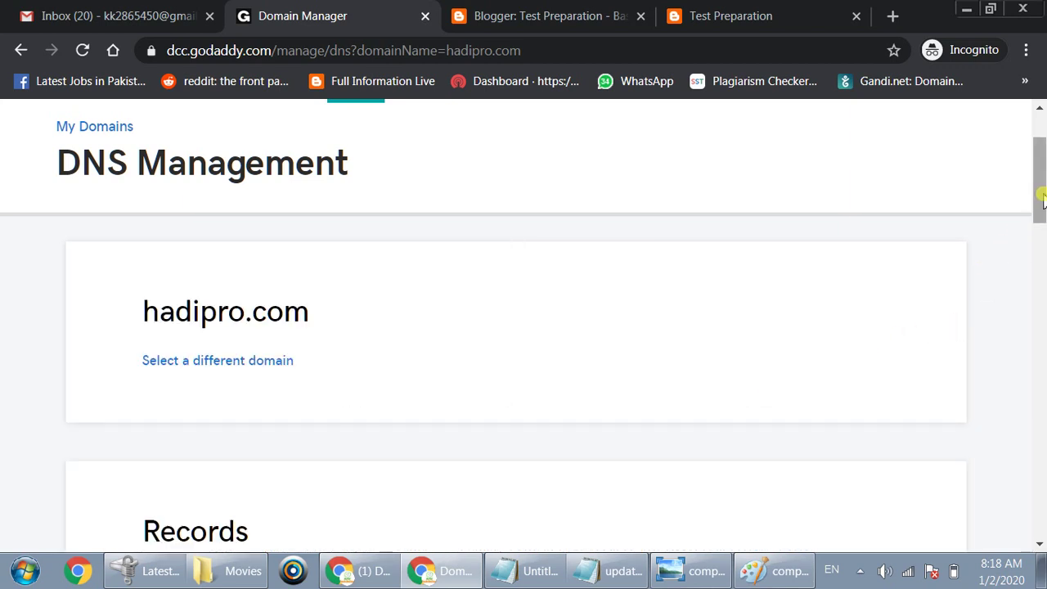
pyautogui.moveTo(1042, 199); pyautogui.dragTo(1040, 227)
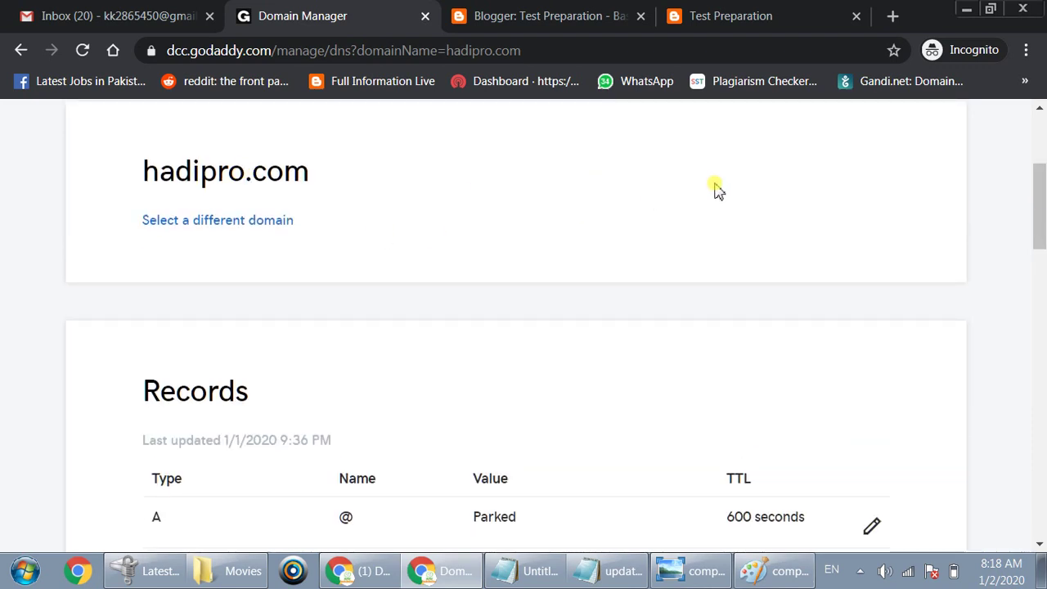
pyautogui.moveTo(1041, 234); pyautogui.dragTo(1043, 290)
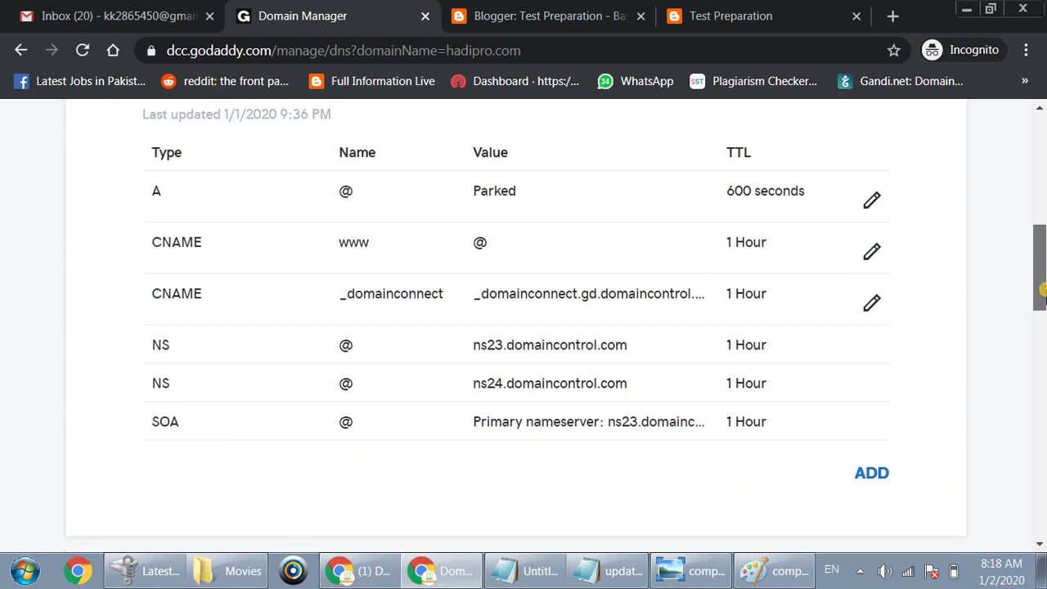
# - Start a new DNS record for hadipro.com with the type CNAME and go to its host entry
pyautogui.click(872, 475)
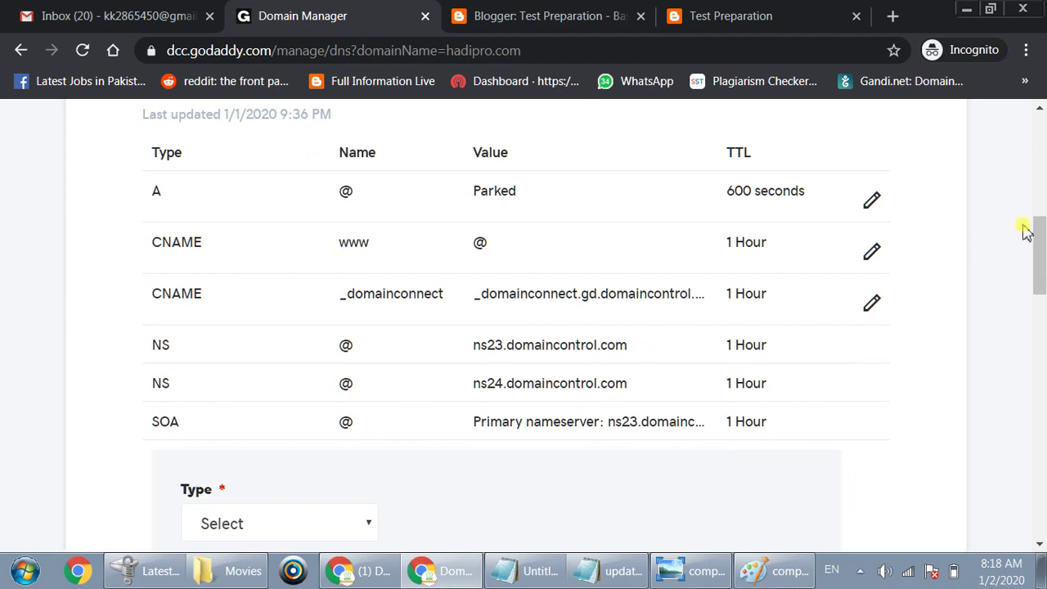
pyautogui.moveTo(1035, 234); pyautogui.dragTo(1036, 270)
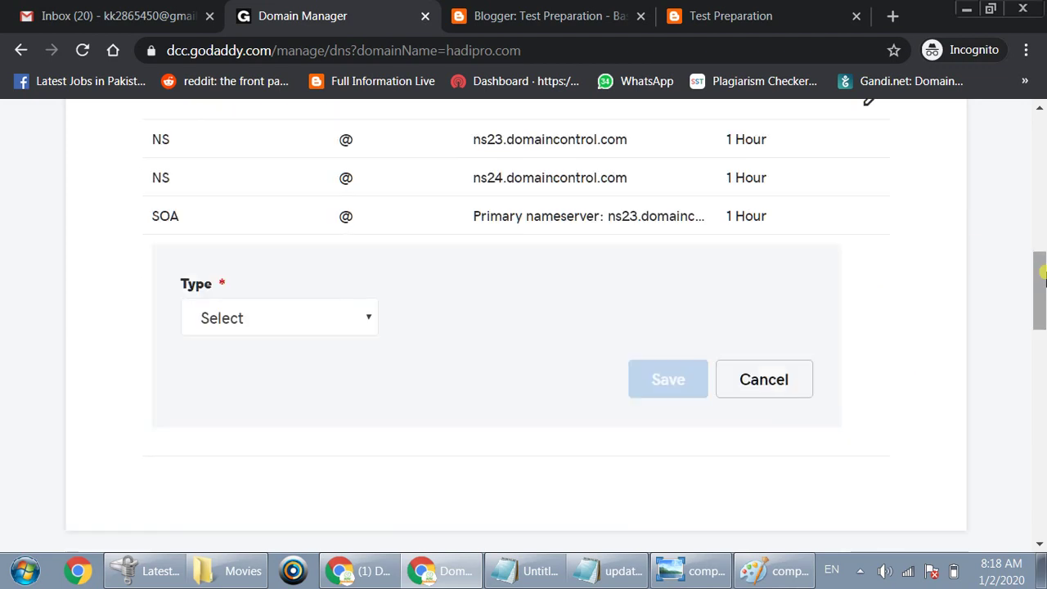
pyautogui.click(336, 327)
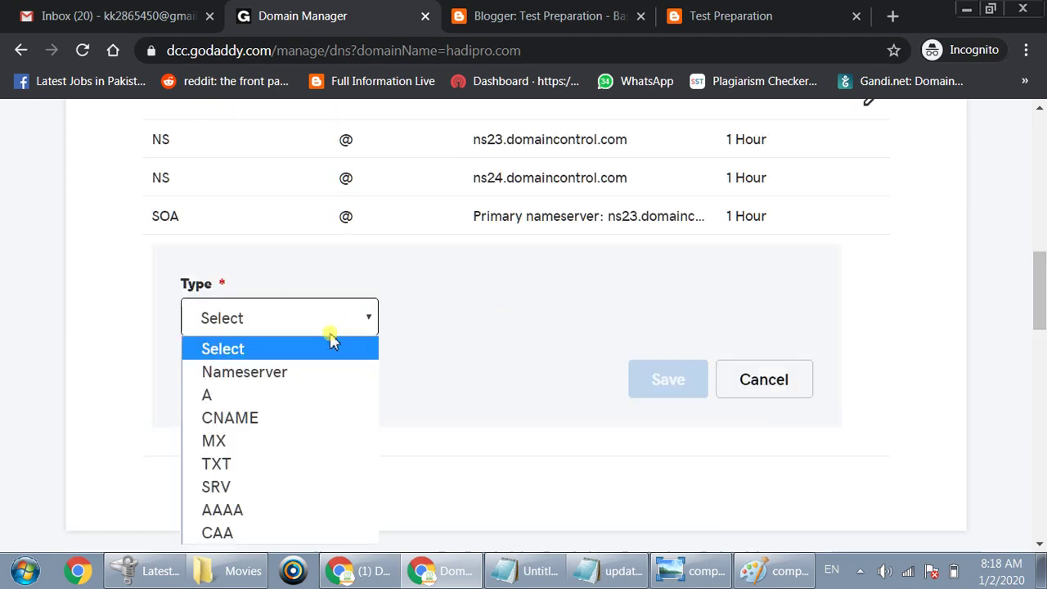
pyautogui.click(286, 418)
pyautogui.click(439, 318)
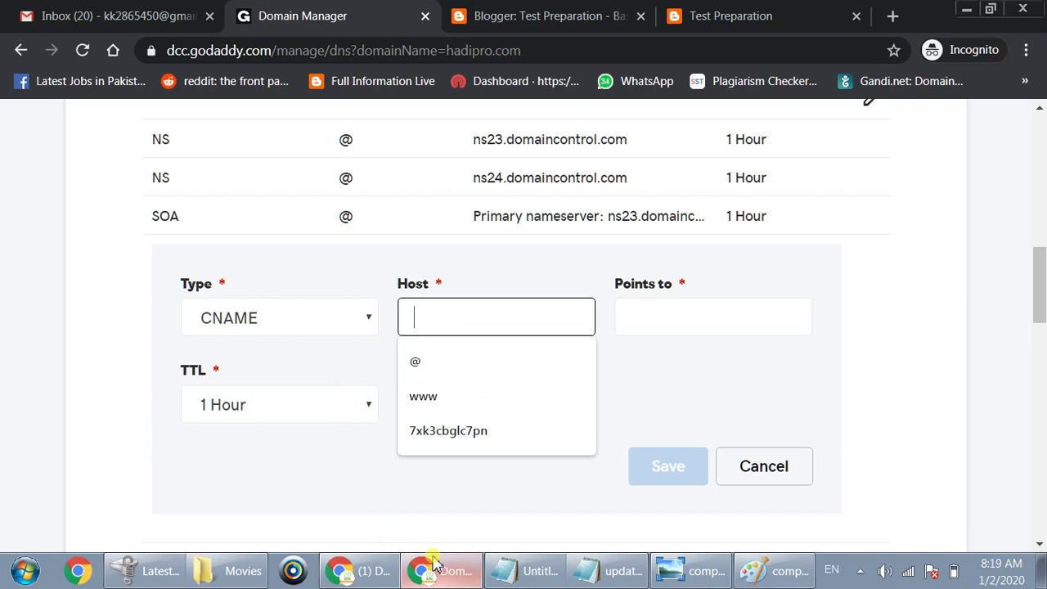
# - Copy the first CNAME's host name from the Blogger settings and enter www as the new record's host
pyautogui.click(548, 15)
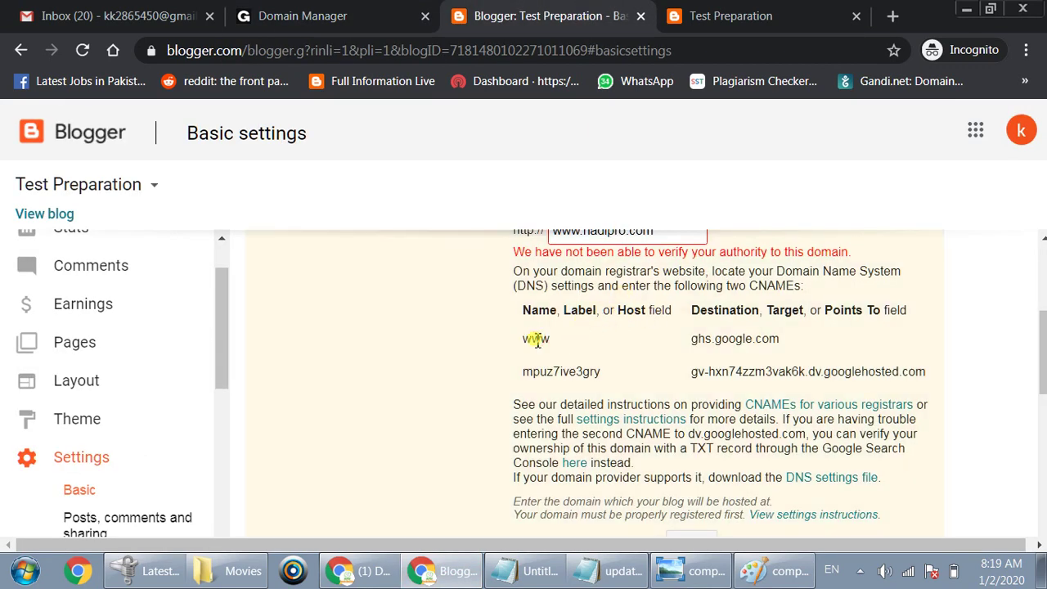
pyautogui.click(710, 338)
pyautogui.doubleClick(538, 338)
pyautogui.click(298, 15)
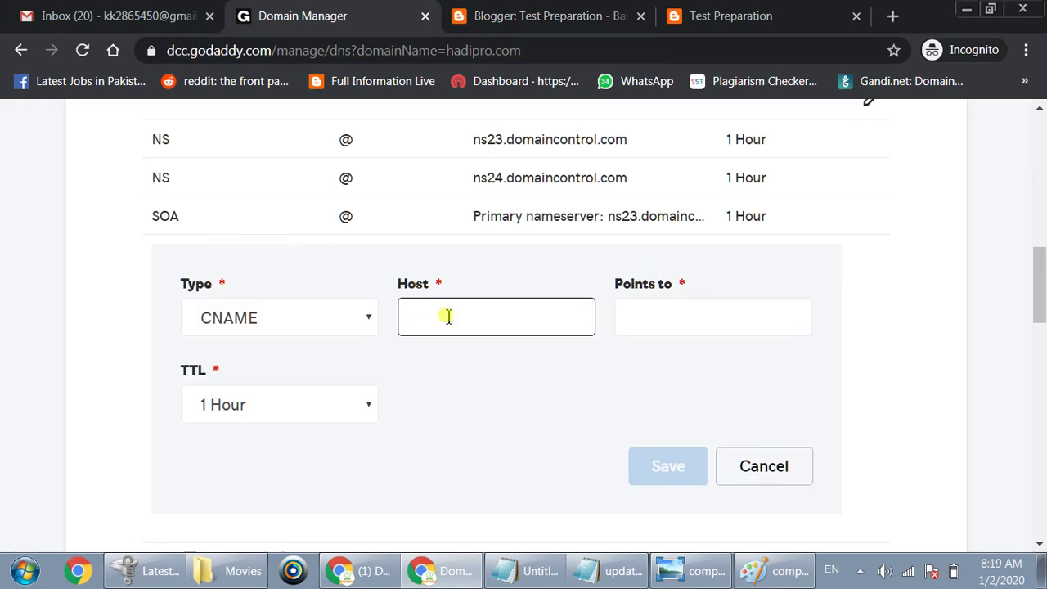
pyautogui.click(661, 316)
pyautogui.click(570, 416)
# - Copy ghs.google.com from Blogger's DNS instructions and enter it as the destination of the new www record
pyautogui.click(564, 15)
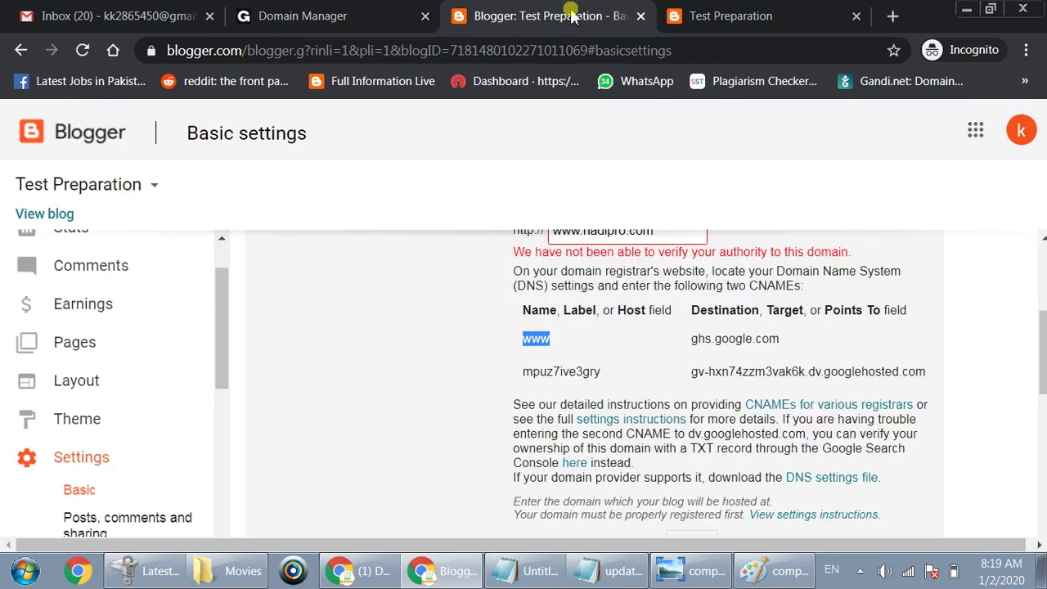
pyautogui.moveTo(693, 338); pyautogui.dragTo(782, 342)
pyautogui.hotkey('ctrl', 'c')
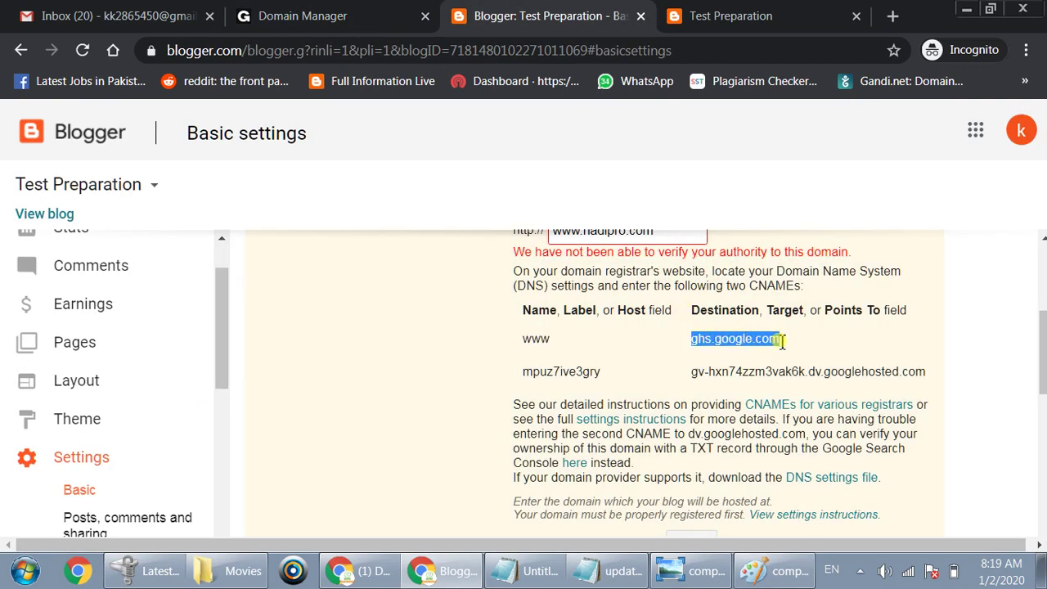
pyautogui.click(323, 13)
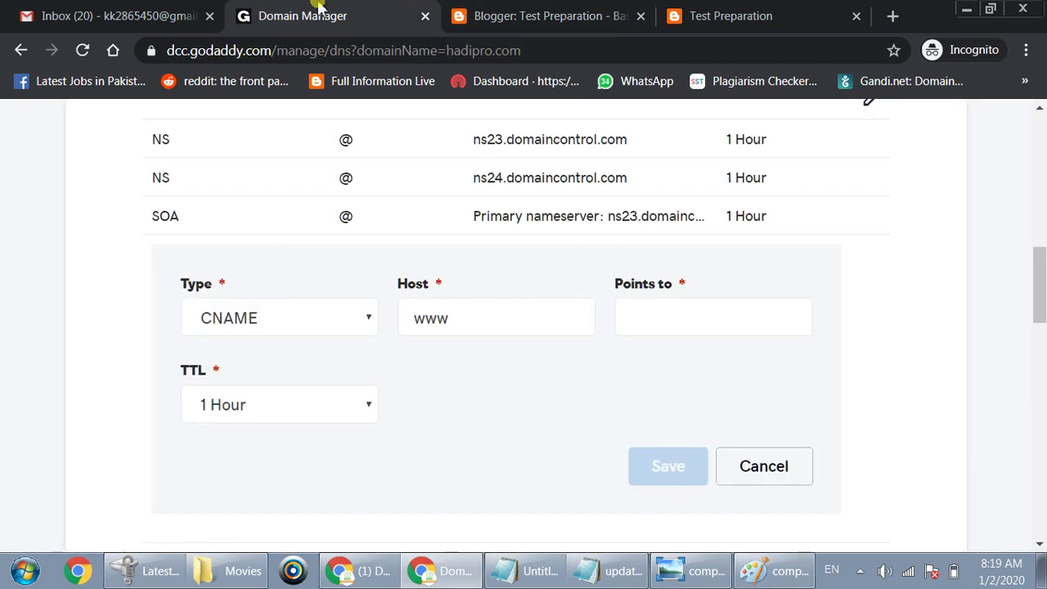
pyautogui.click(627, 311)
pyautogui.hotkey('ctrl', 'v')
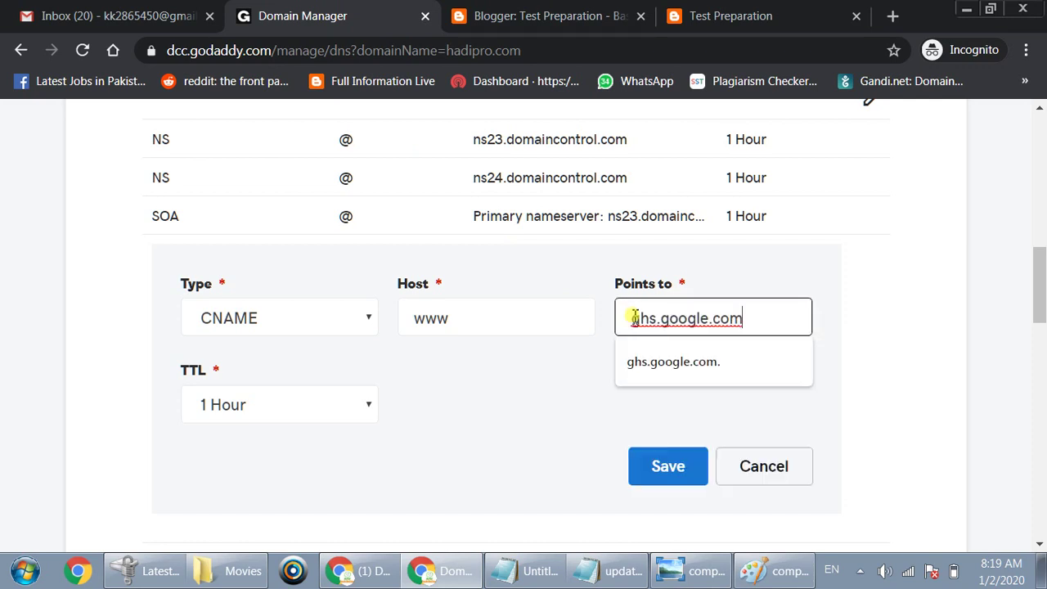
pyautogui.click(472, 386)
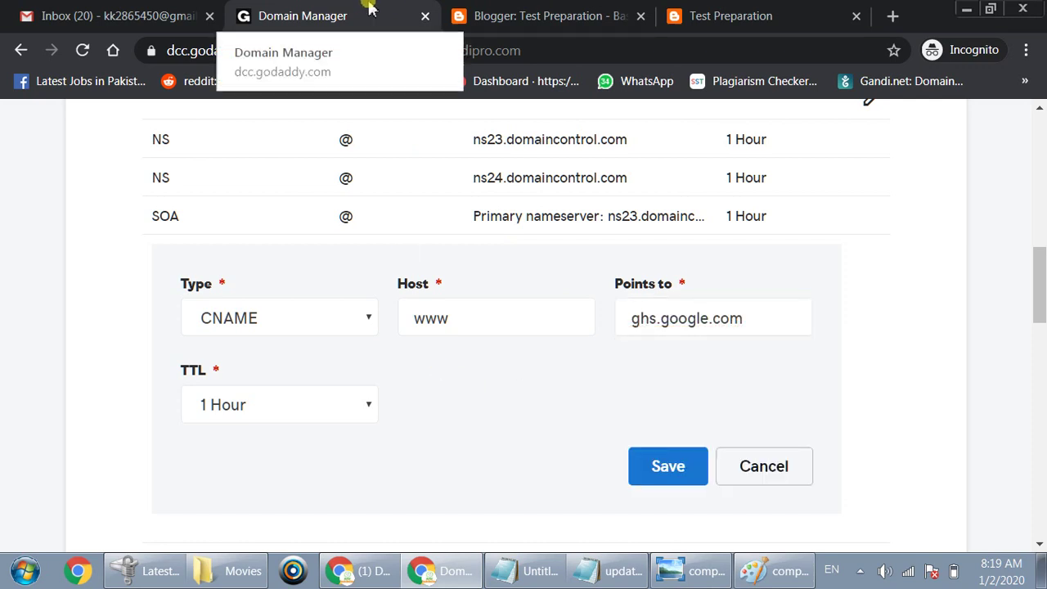
# - Try to save the new www record with a custom TTL of 144000 seconds, and again with 14400 seconds
pyautogui.click(538, 8)
pyautogui.moveTo(524, 371); pyautogui.dragTo(603, 371)
pyautogui.click(364, 21)
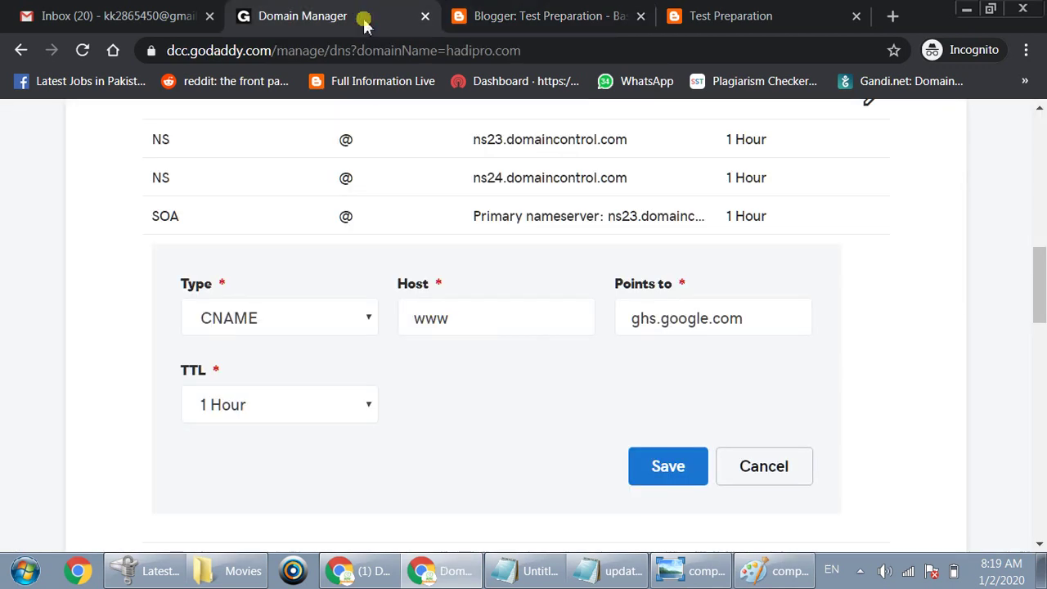
pyautogui.click(320, 417)
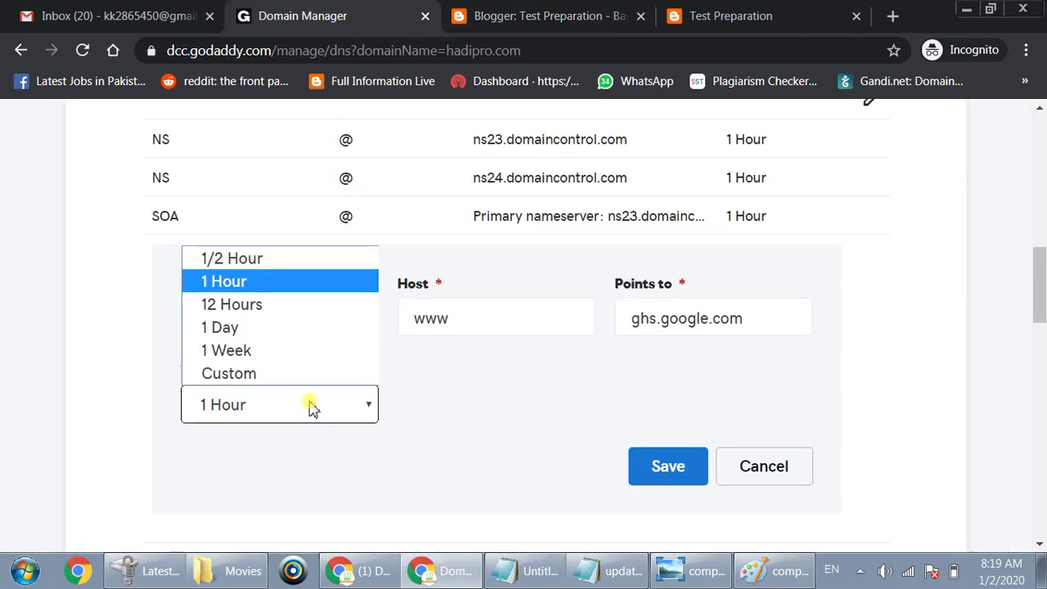
pyautogui.click(262, 376)
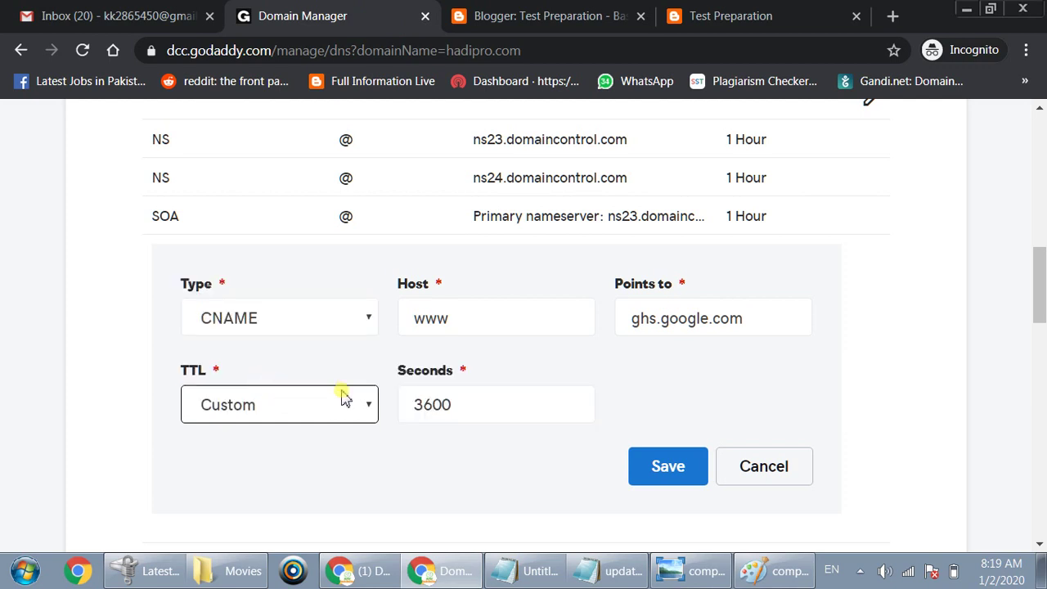
pyautogui.click(452, 409)
pyautogui.moveTo(452, 412); pyautogui.dragTo(396, 419)
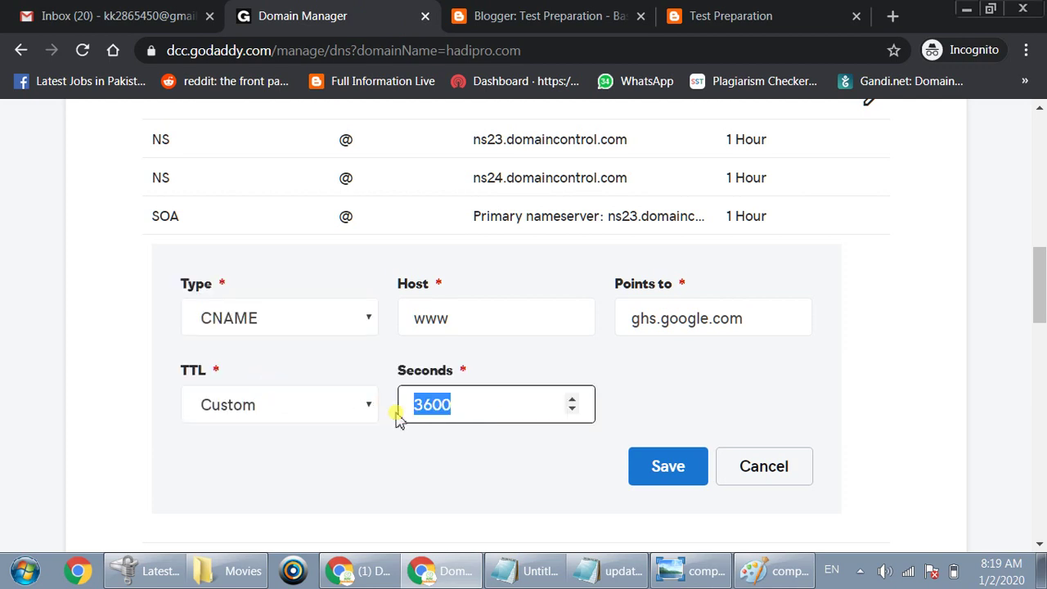
pyautogui.write('14400')
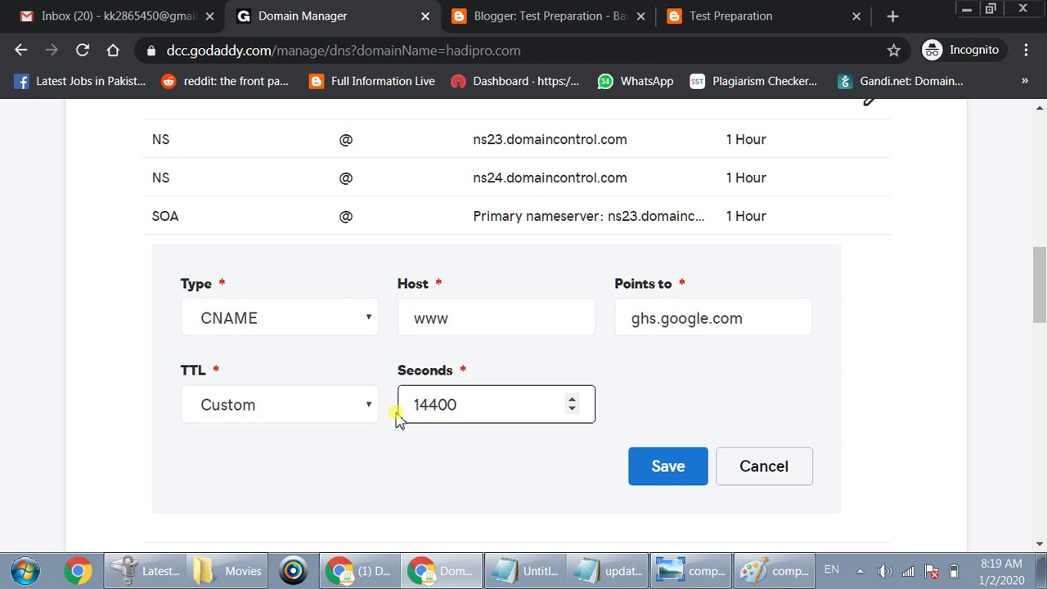
pyautogui.click(663, 467)
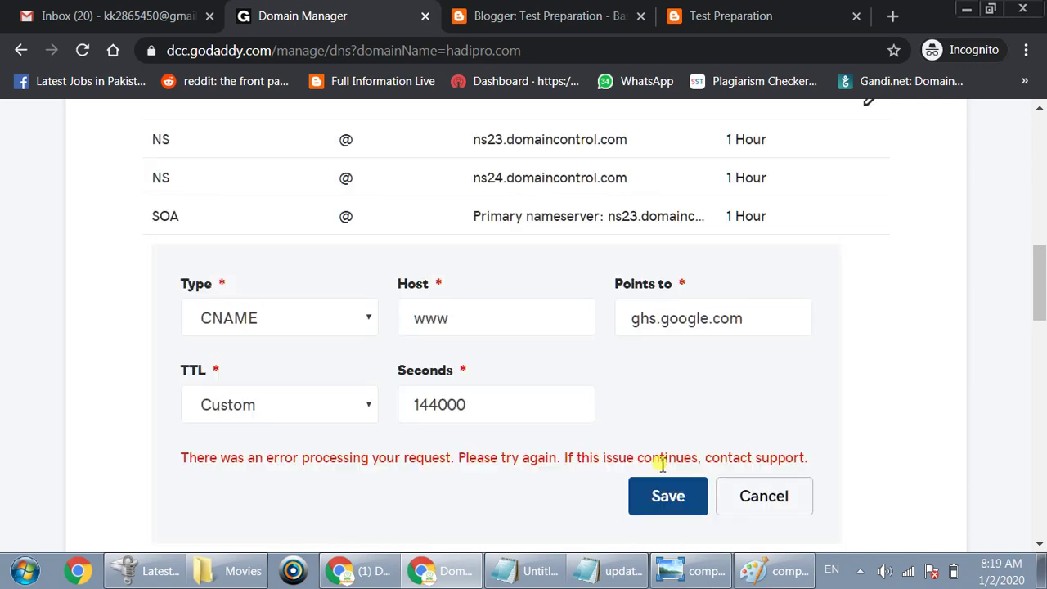
pyautogui.click(498, 400)
pyautogui.click(666, 497)
# - Check the TTLs in the DNS records of LATESTMYJOBS.COM, and try to save the new www record with a TTL of 1/2 Hour
pyautogui.click(376, 577)
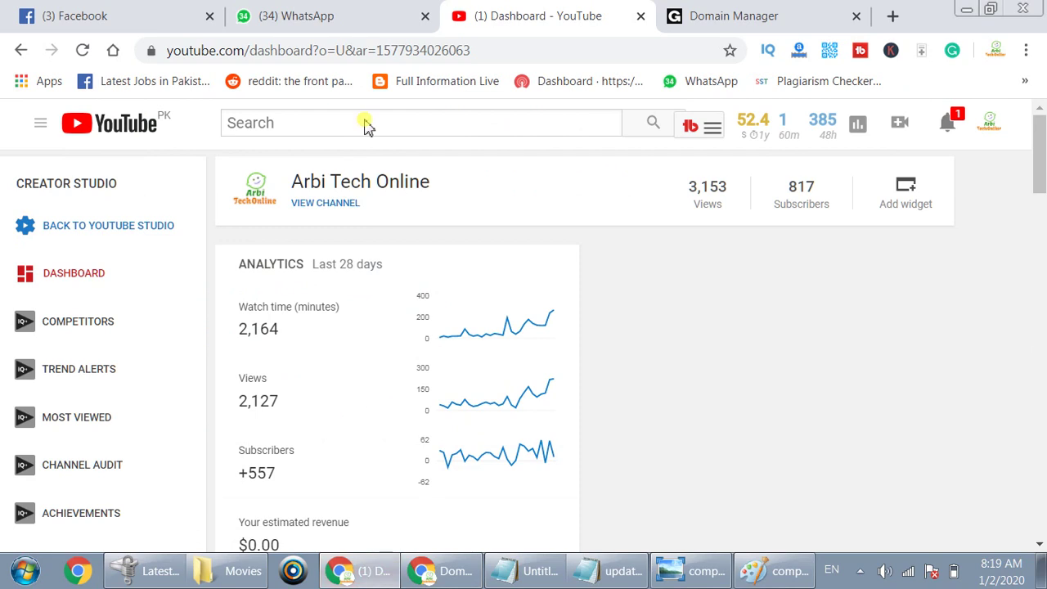
pyautogui.click(736, 10)
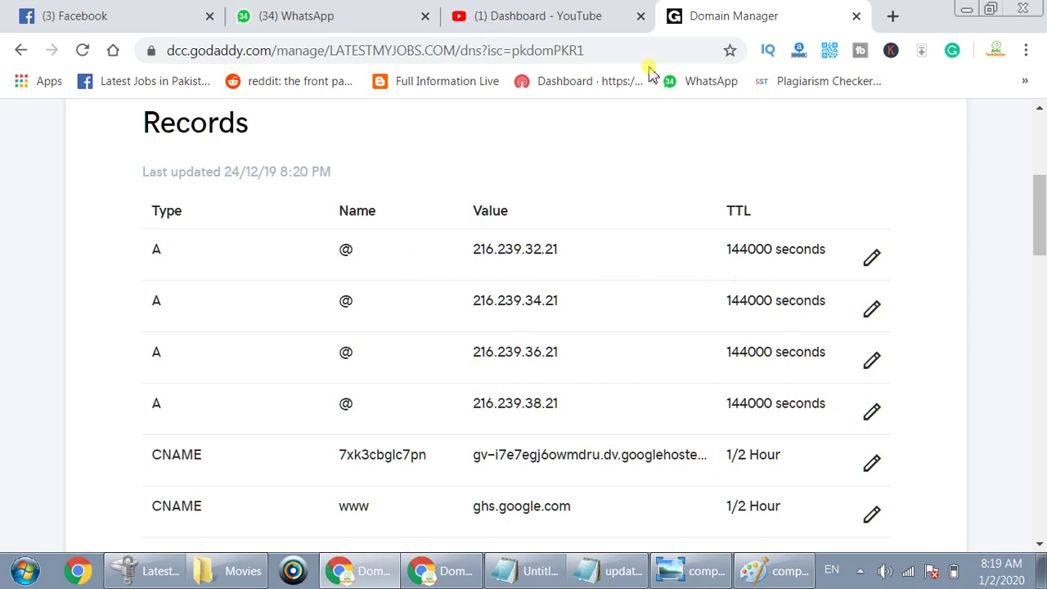
pyautogui.click(445, 571)
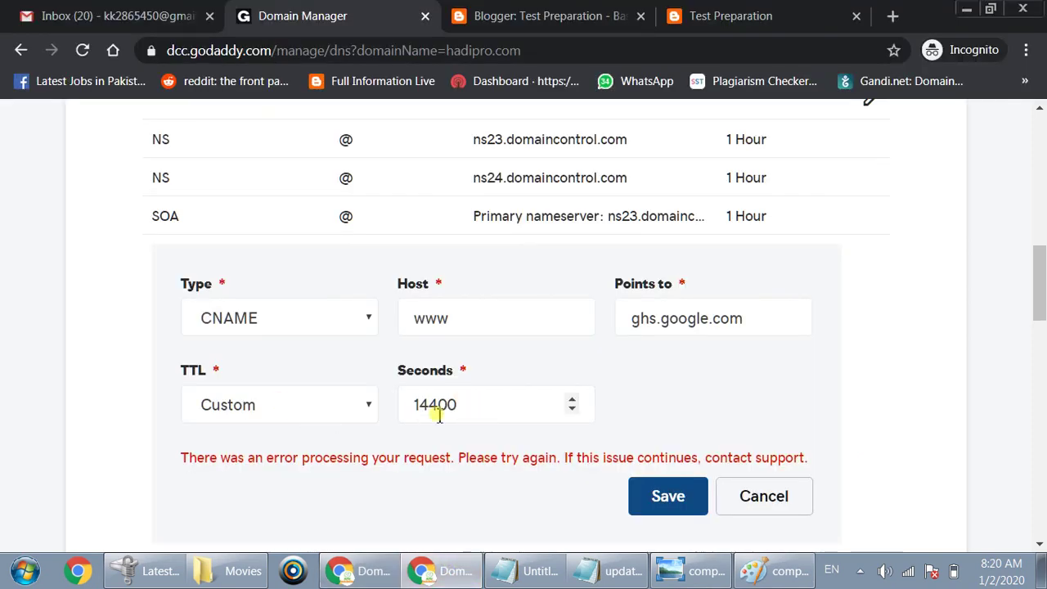
pyautogui.click(354, 406)
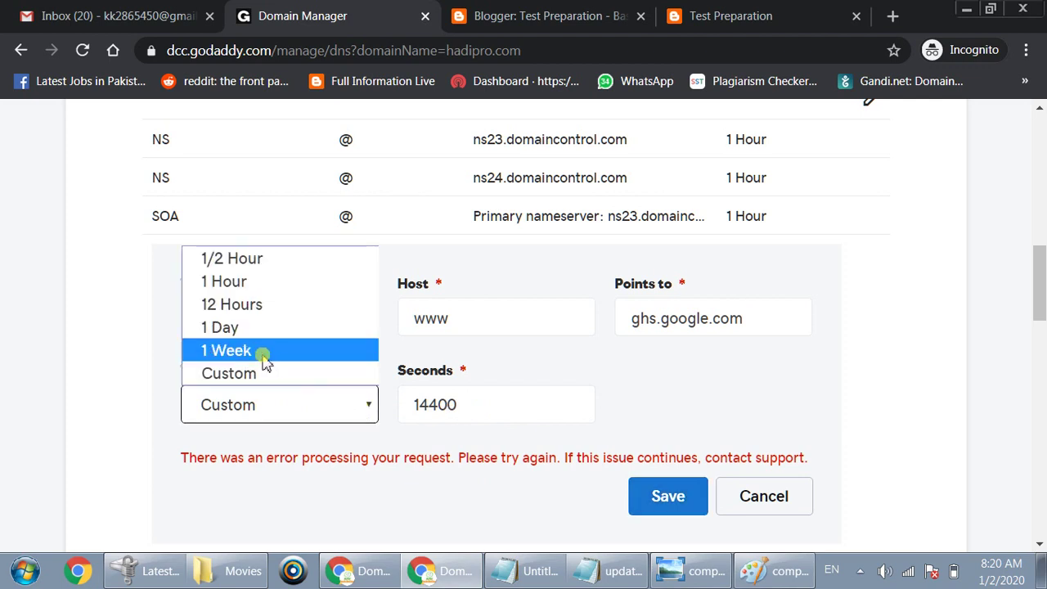
pyautogui.click(215, 259)
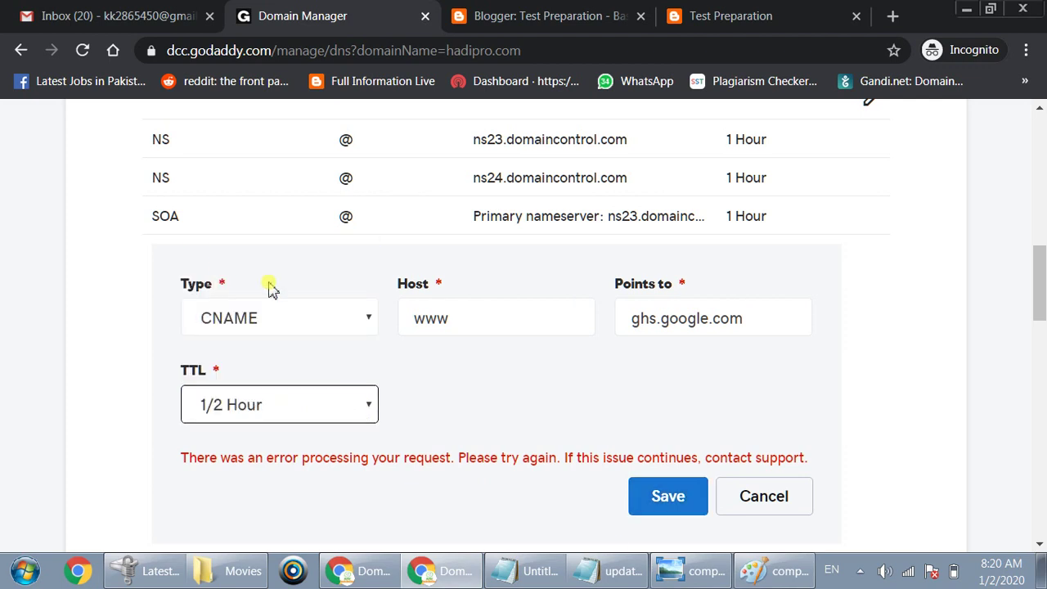
pyautogui.click(664, 501)
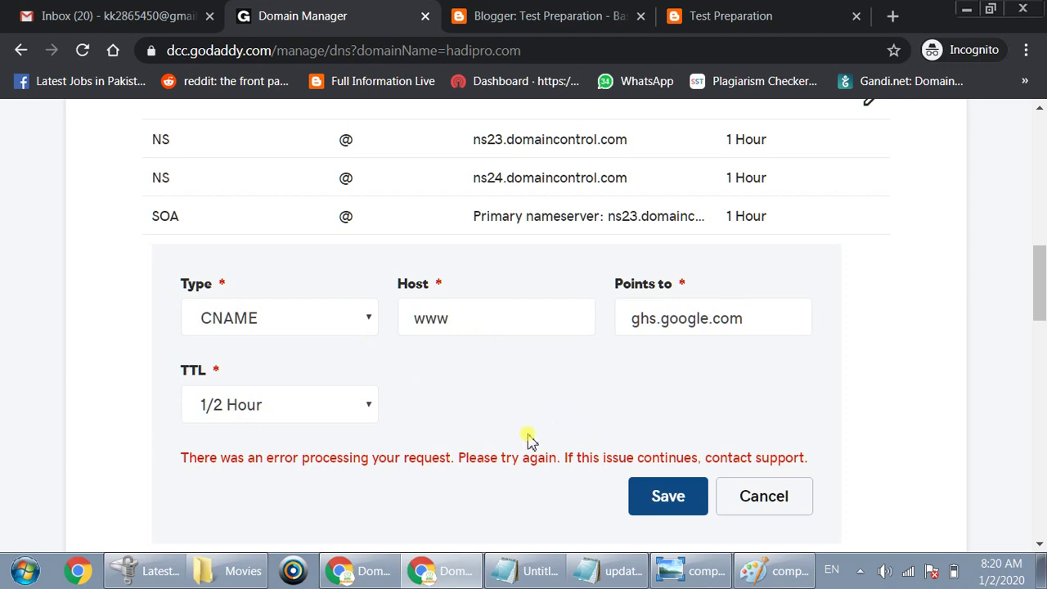
pyautogui.click(664, 499)
# - Edit the existing www CNAME record to point to ghs.google.com, copied from Blogger's DNS instructions, and save it
pyautogui.moveTo(1041, 283); pyautogui.dragTo(1041, 241)
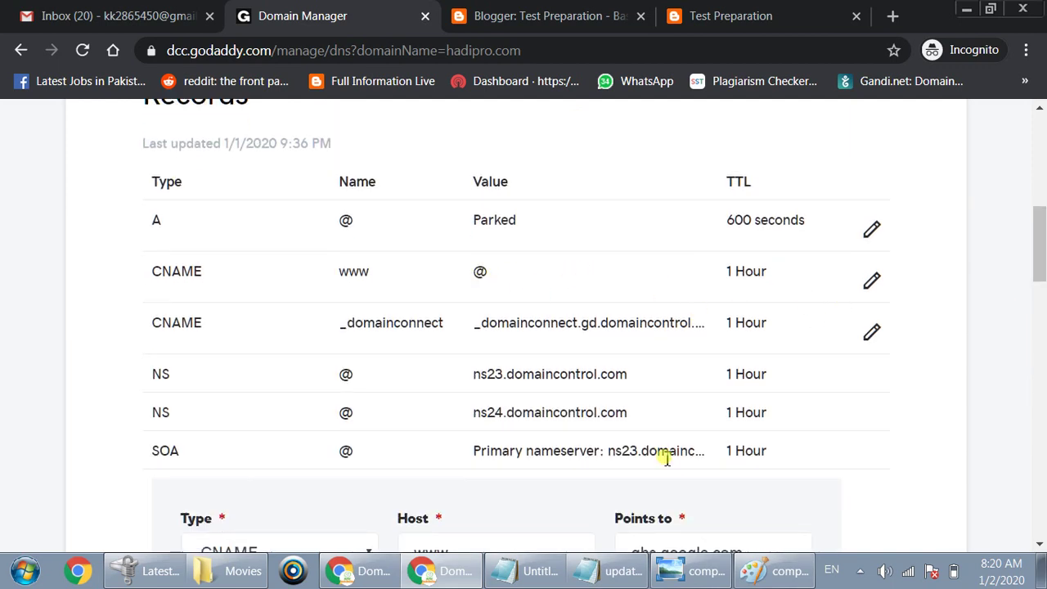
pyautogui.click(872, 283)
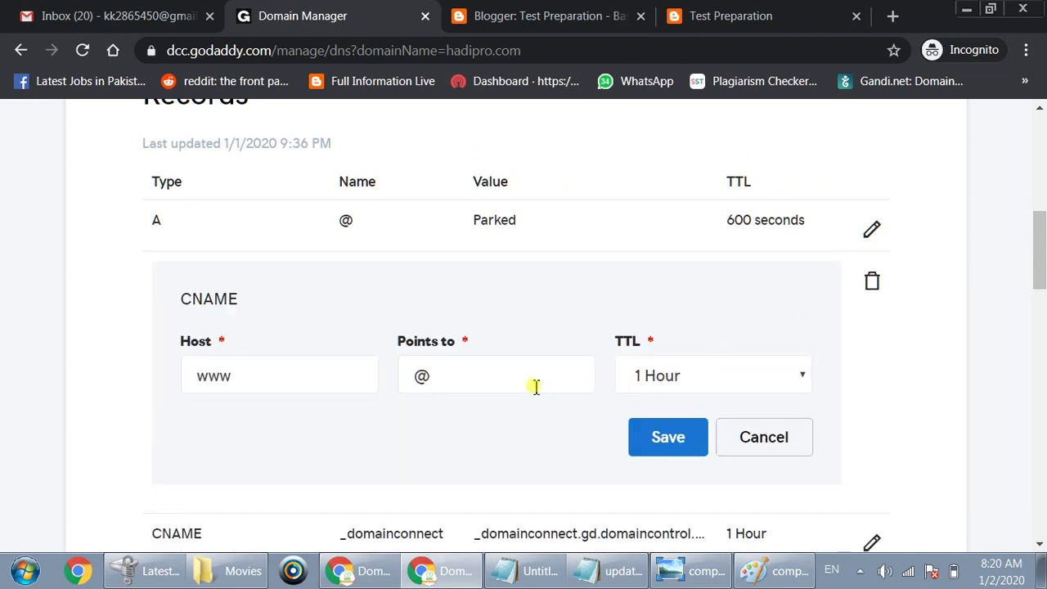
pyautogui.click(456, 380)
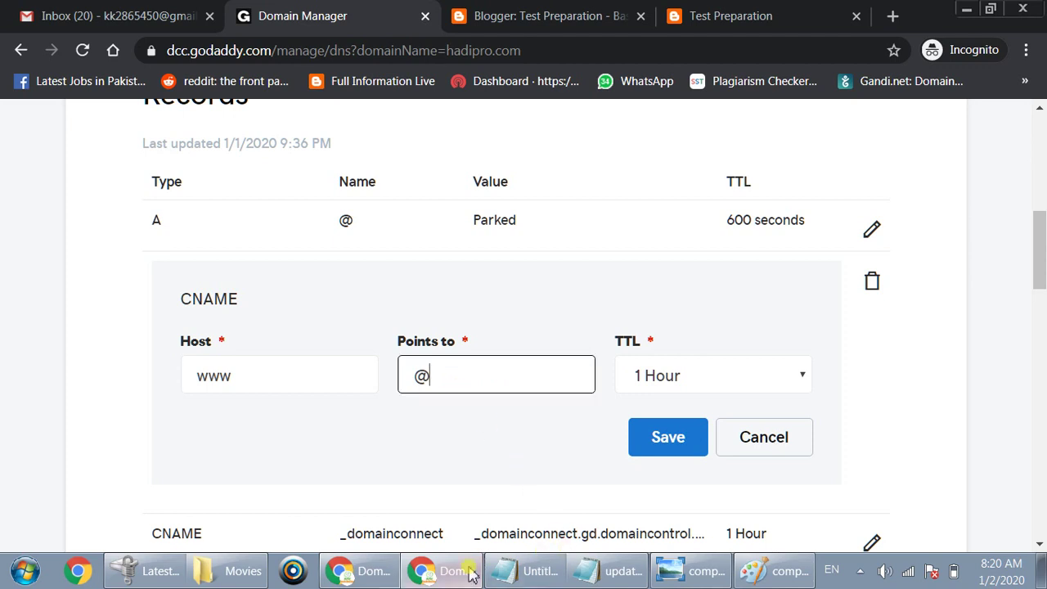
pyautogui.click(514, 13)
pyautogui.moveTo(694, 343); pyautogui.dragTo(782, 348)
pyautogui.hotkey('ctrl', 'c')
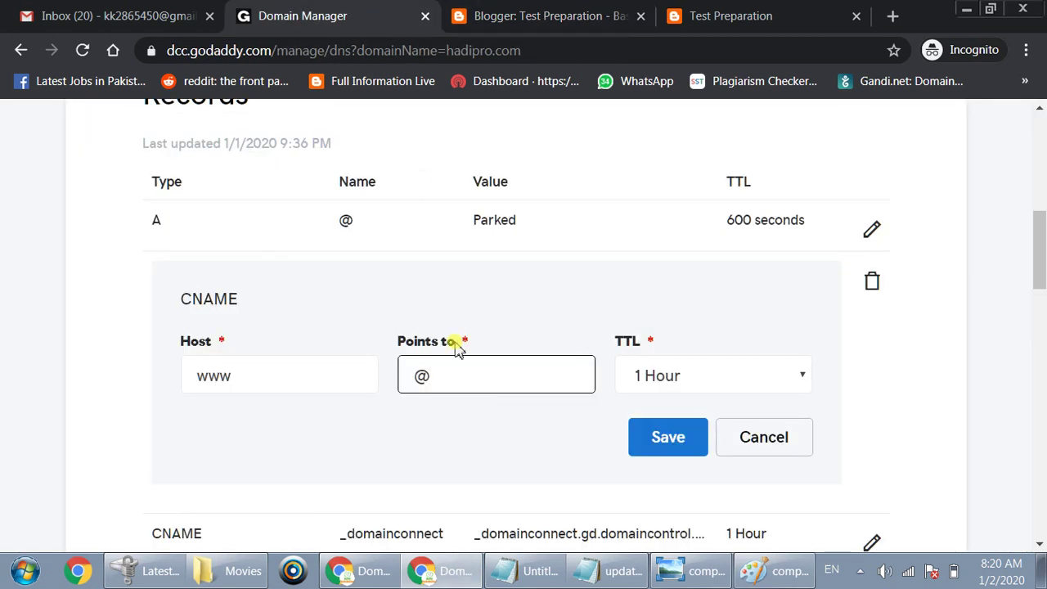
pyautogui.click(343, 14)
pyautogui.moveTo(437, 381); pyautogui.dragTo(365, 373)
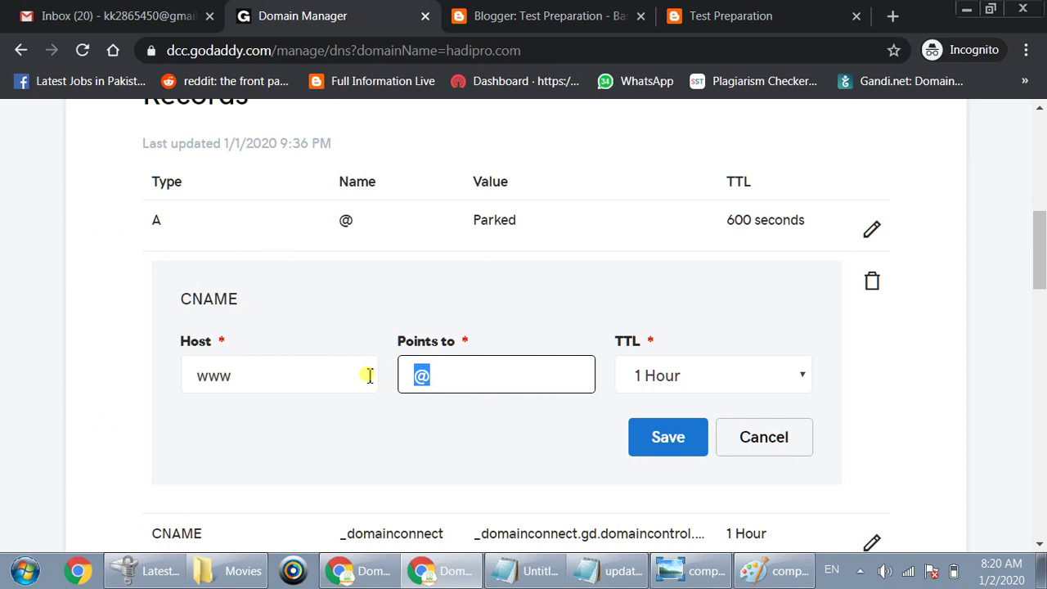
pyautogui.hotkey('ctrl', 'v')
pyautogui.click(306, 465)
pyautogui.click(669, 439)
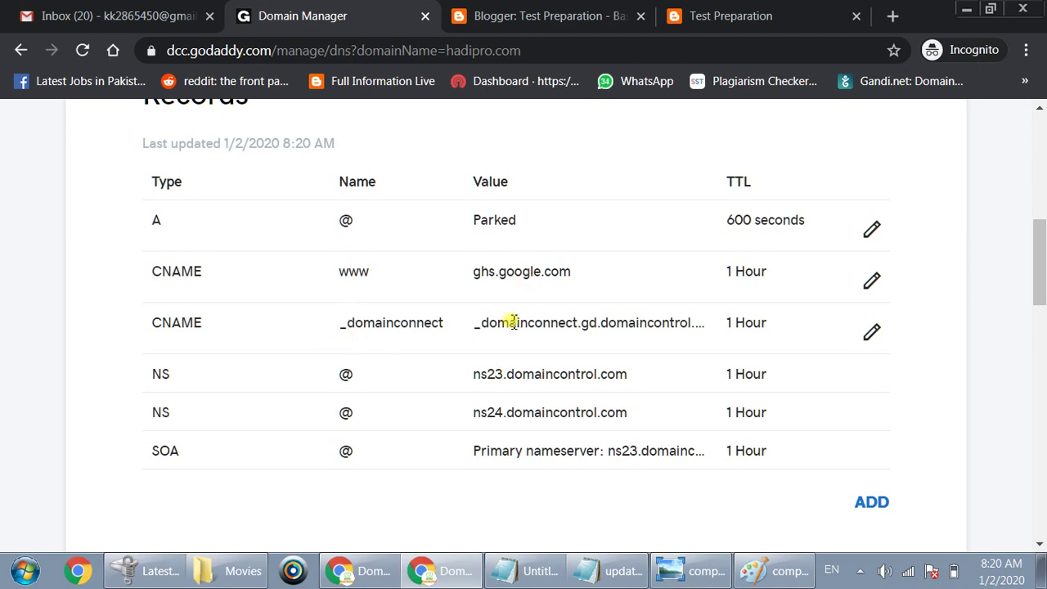
# - Copy the second required CNAME's host name from the Blogger settings and open the _domainconnect CNAME record for editing
pyautogui.click(493, 12)
pyautogui.doubleClick(540, 375)
pyautogui.hotkey('ctrl', 'c')
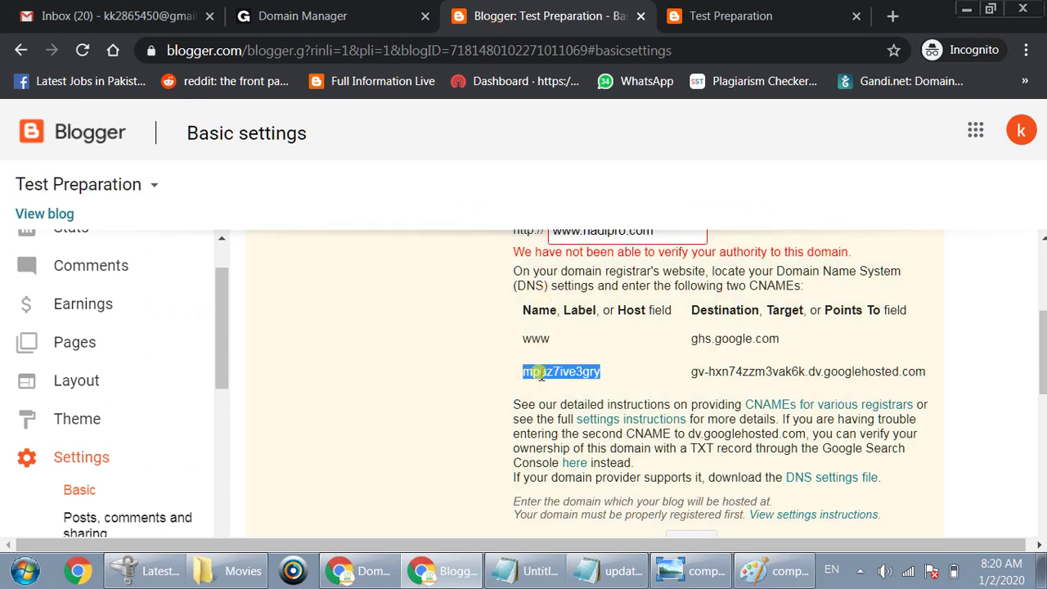
pyautogui.click(344, 12)
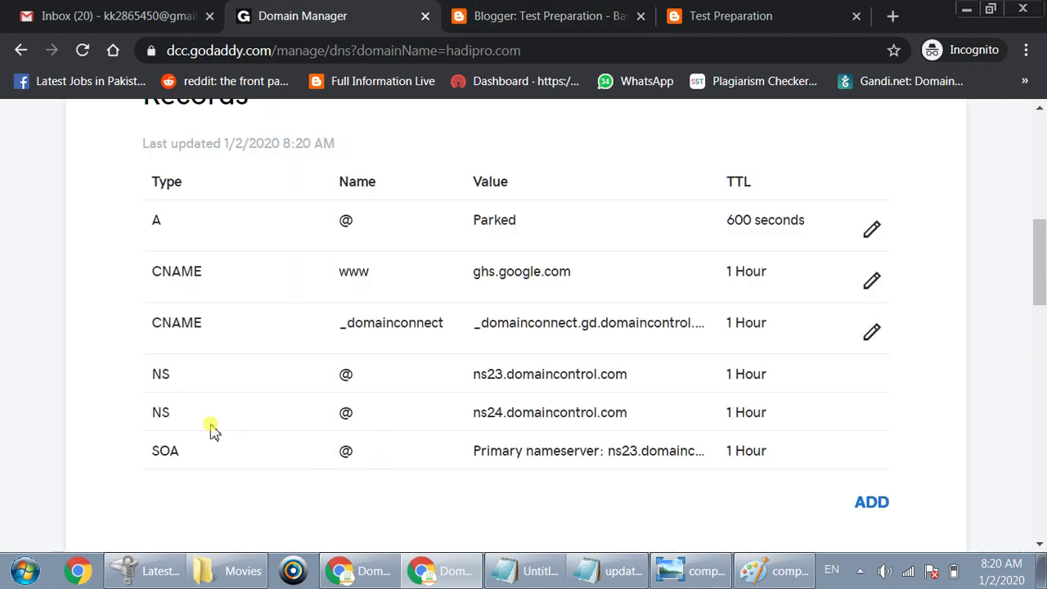
pyautogui.click(872, 332)
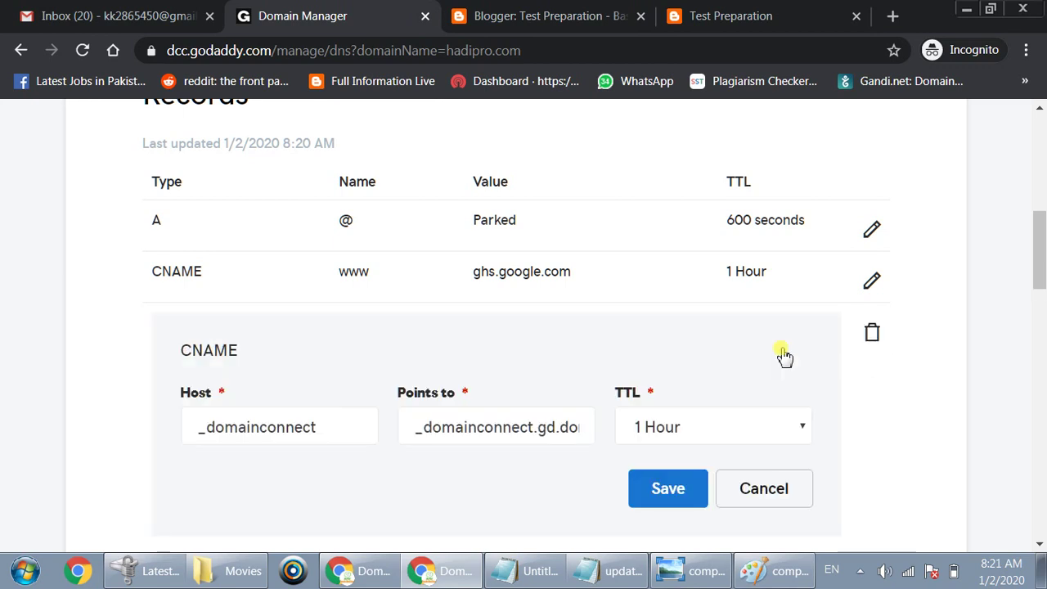
# - Try replacing the _domainconnect record's destination with the copied host name, and undo that replacement
pyautogui.click(577, 435)
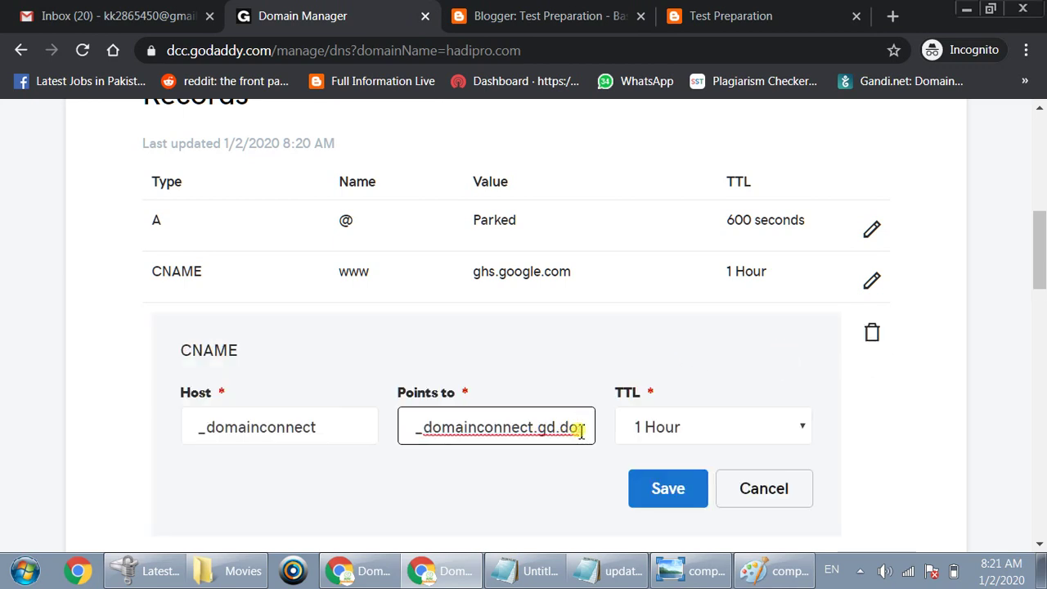
pyautogui.hotkey('ctrl', 'a')
pyautogui.hotkey('ctrl', 'v')
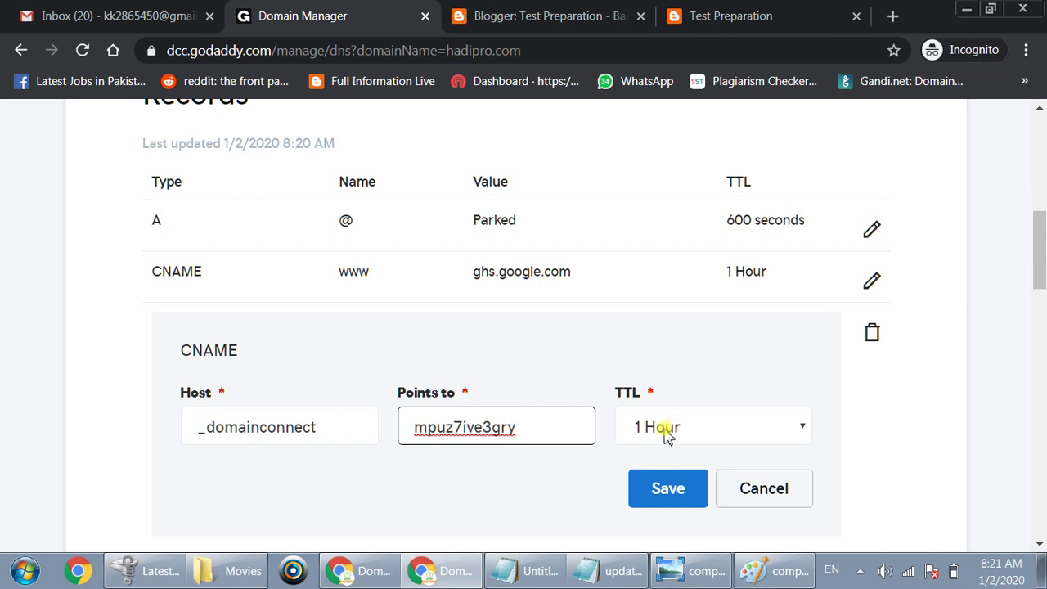
pyautogui.hotkey('ctrl', 'z')
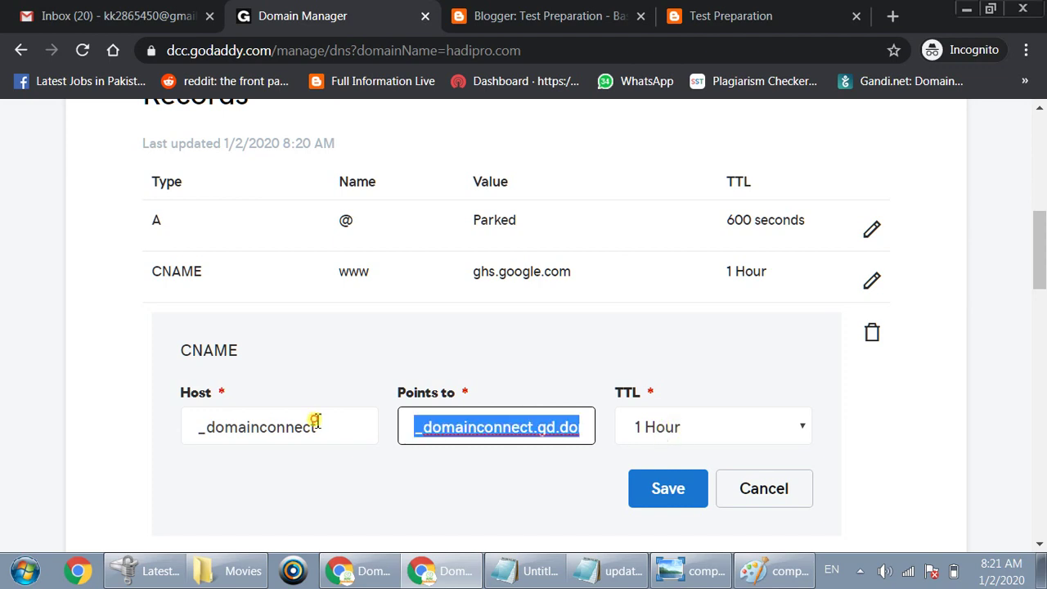
# - Replace the _domainconnect CNAME record's host with the second host name copied from Blogger's DNS instructions
pyautogui.click(335, 424)
pyautogui.moveTo(334, 425); pyautogui.dragTo(135, 431)
pyautogui.hotkey('ctrl', 'v')
pyautogui.click(234, 474)
# - Copy the second CNAME's destination from the Blogger settings and use it as the value the edited CNAME record points to
pyautogui.click(460, 14)
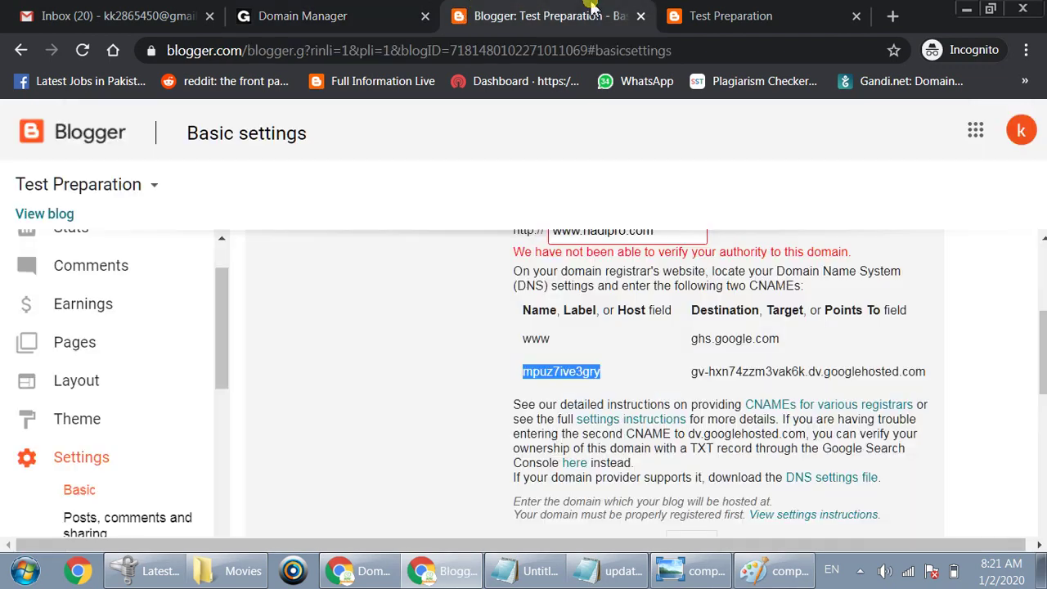
pyautogui.moveTo(692, 372); pyautogui.dragTo(929, 378)
pyautogui.hotkey('ctrl', 'c')
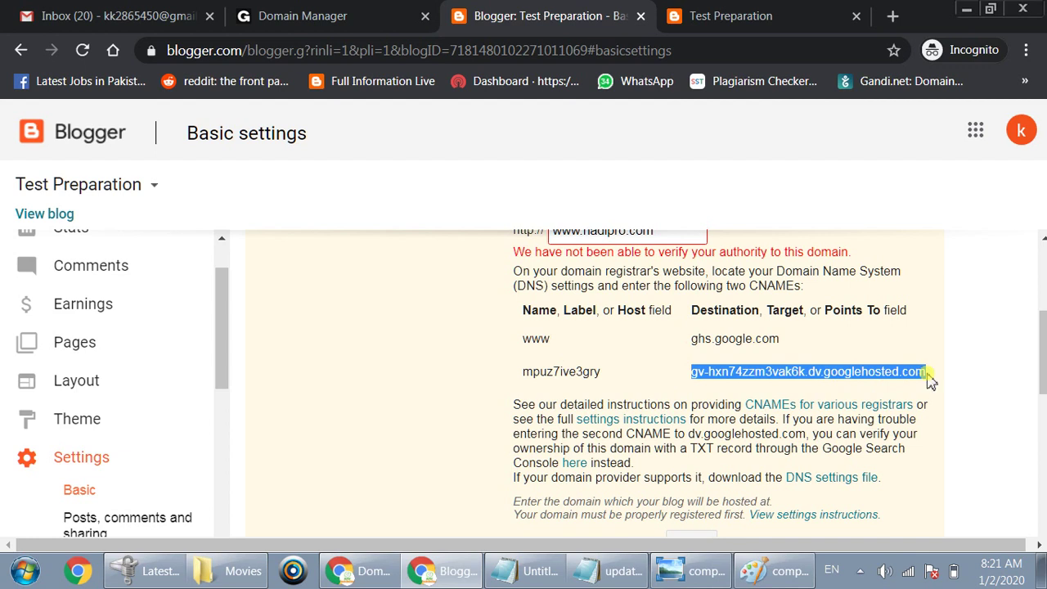
pyautogui.click(317, 10)
pyautogui.click(523, 429)
pyautogui.hotkey('ctrl', 'a')
pyautogui.hotkey('ctrl', 'v')
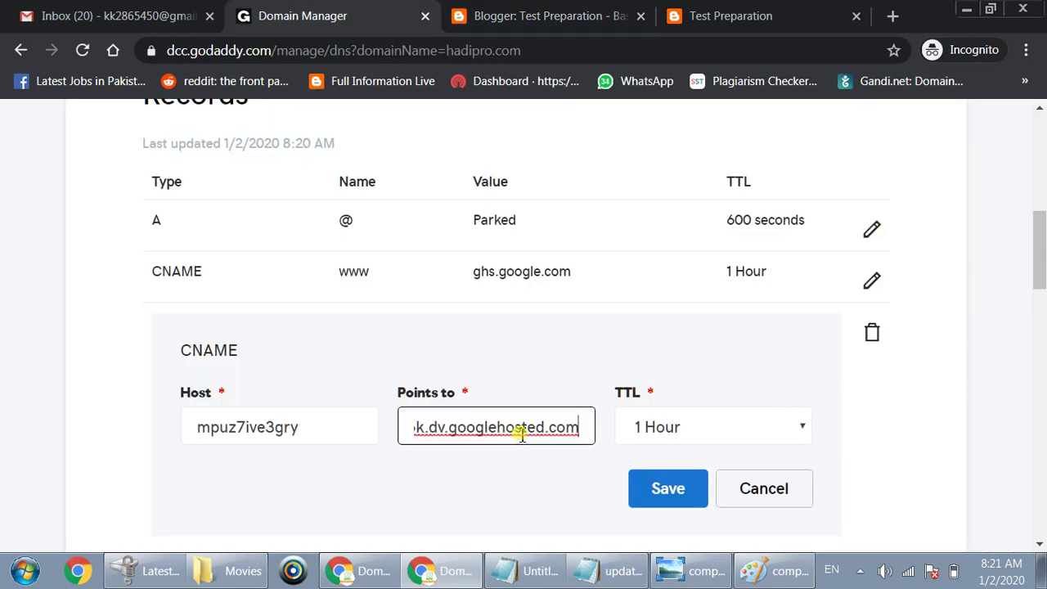
# - Set the edited CNAME record's TTL to 1/2 Hour and save the record
pyautogui.click(680, 434)
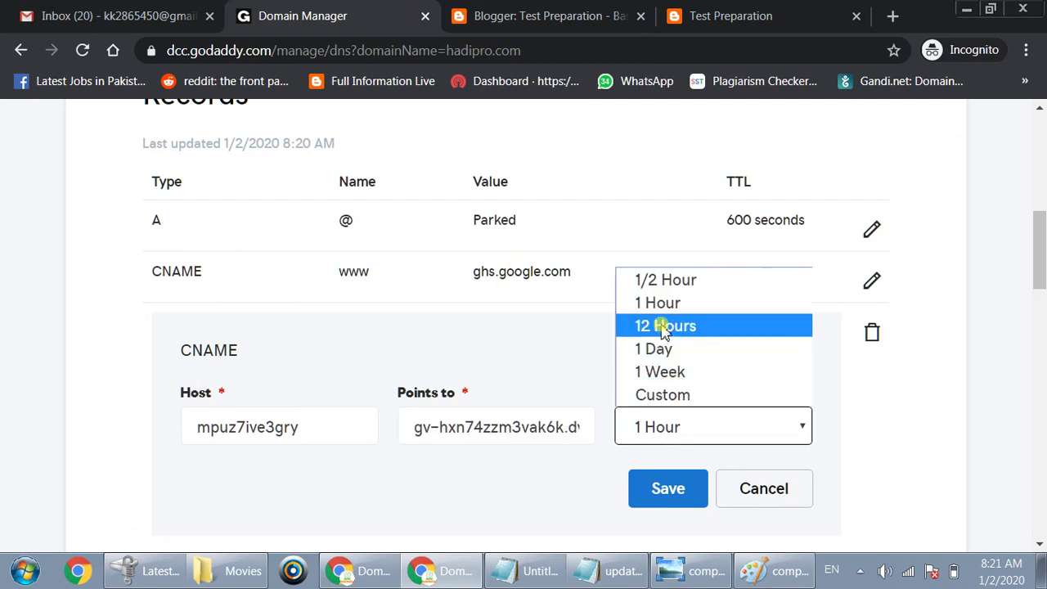
pyautogui.click(654, 279)
pyautogui.click(667, 490)
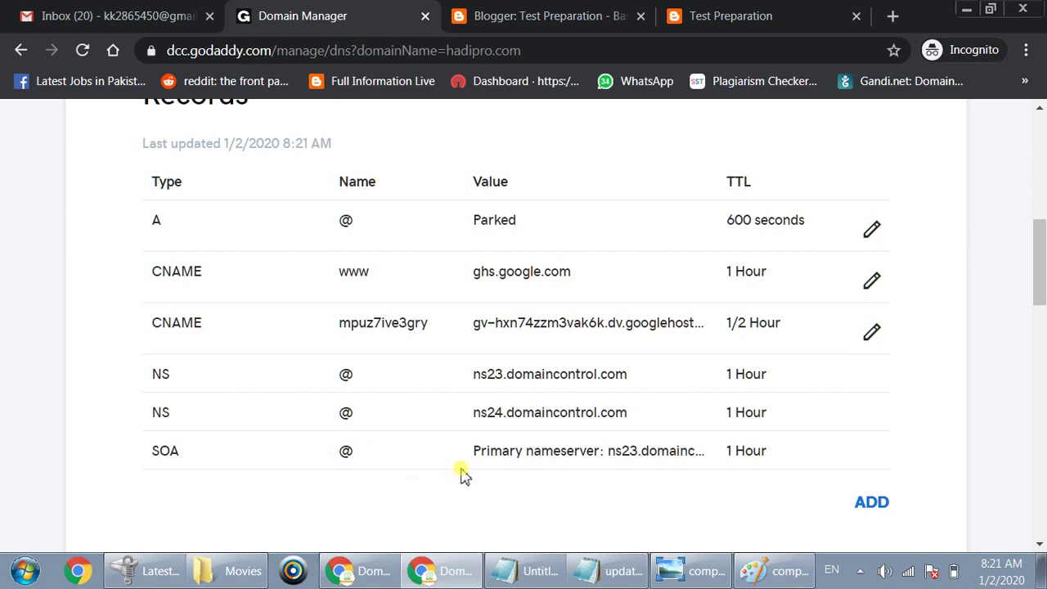
# - Copy the first A record's value, 216.239.32.21, from the DNS records of LATESTMYJOBS.COM
pyautogui.click(368, 573)
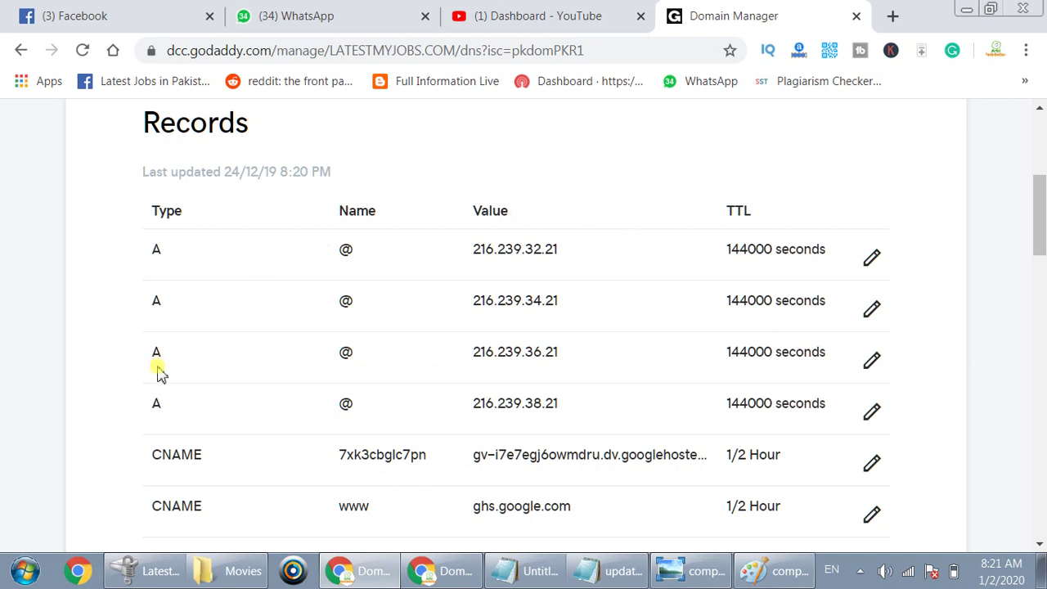
pyautogui.moveTo(473, 255); pyautogui.dragTo(566, 254)
pyautogui.hotkey('ctrl', 'c')
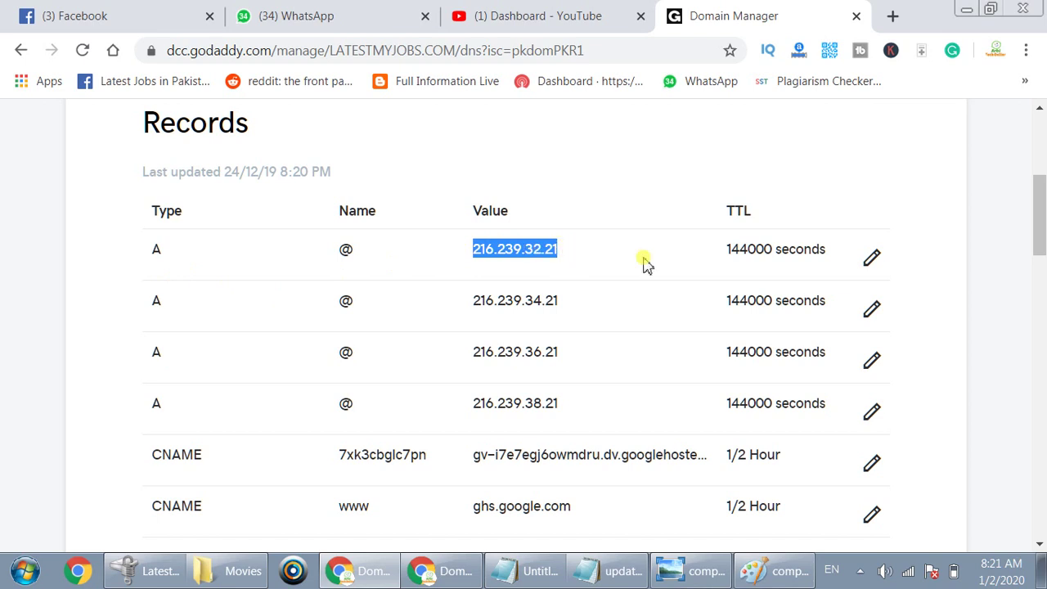
# - Start a new A record for hadipro.com with host @ pointing to the copied address 216.239.32.21
pyautogui.click(446, 571)
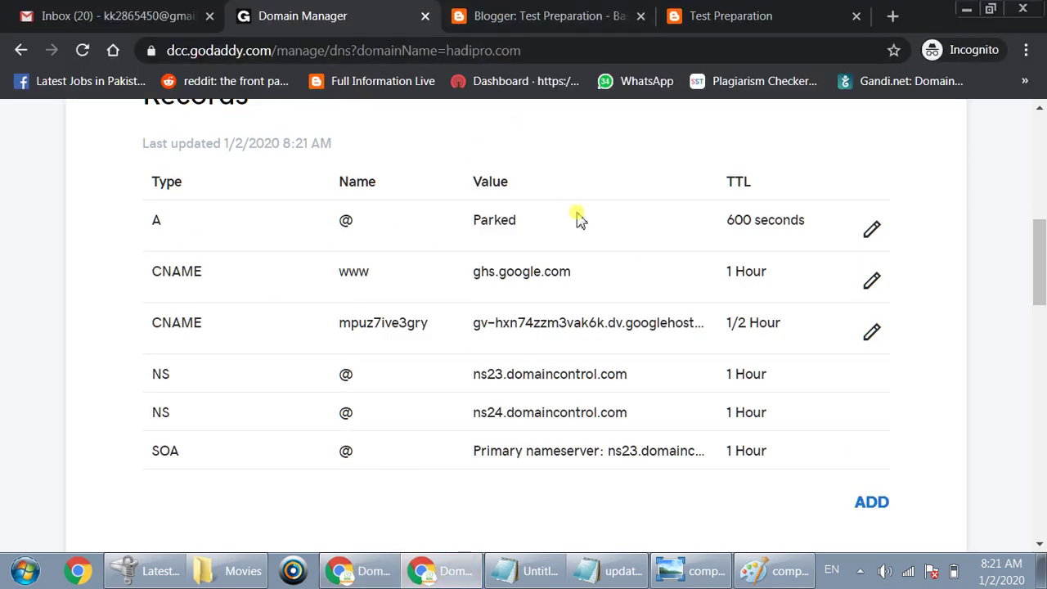
pyautogui.click(872, 503)
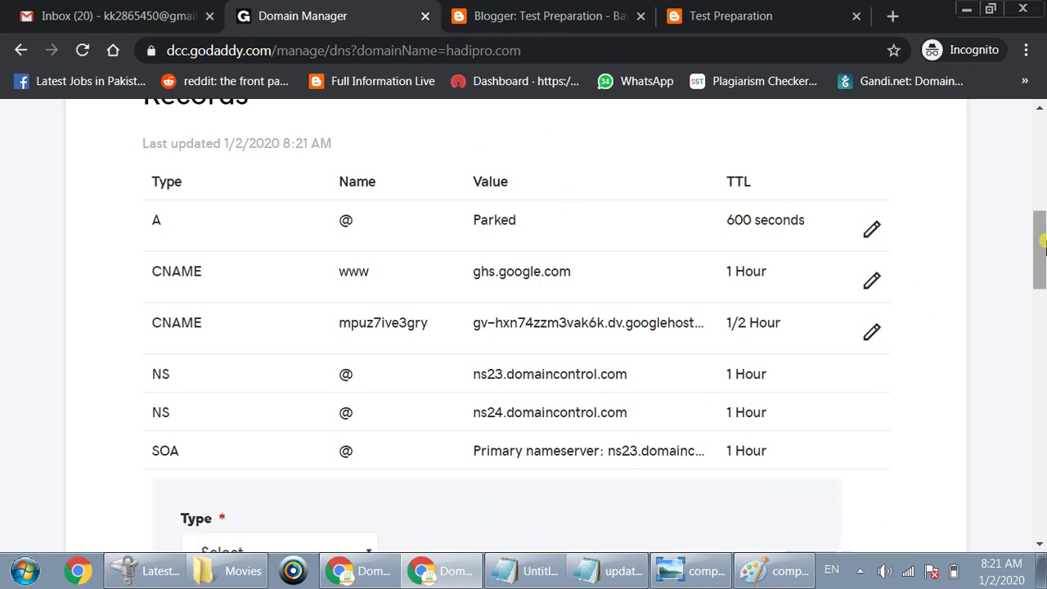
pyautogui.scroll(-5, 517, 489)
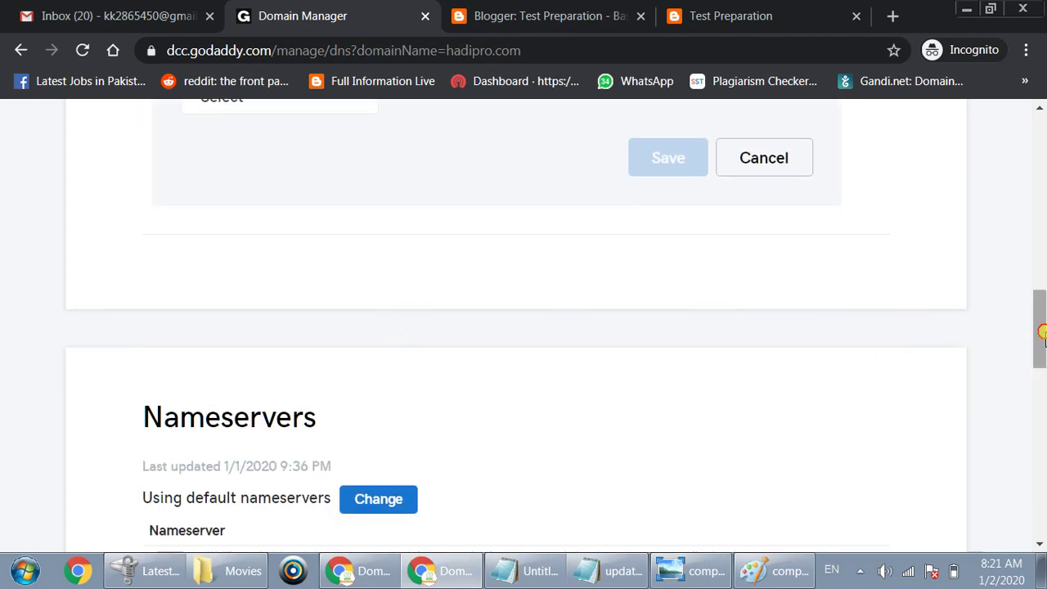
pyautogui.scroll(3, 896, 368)
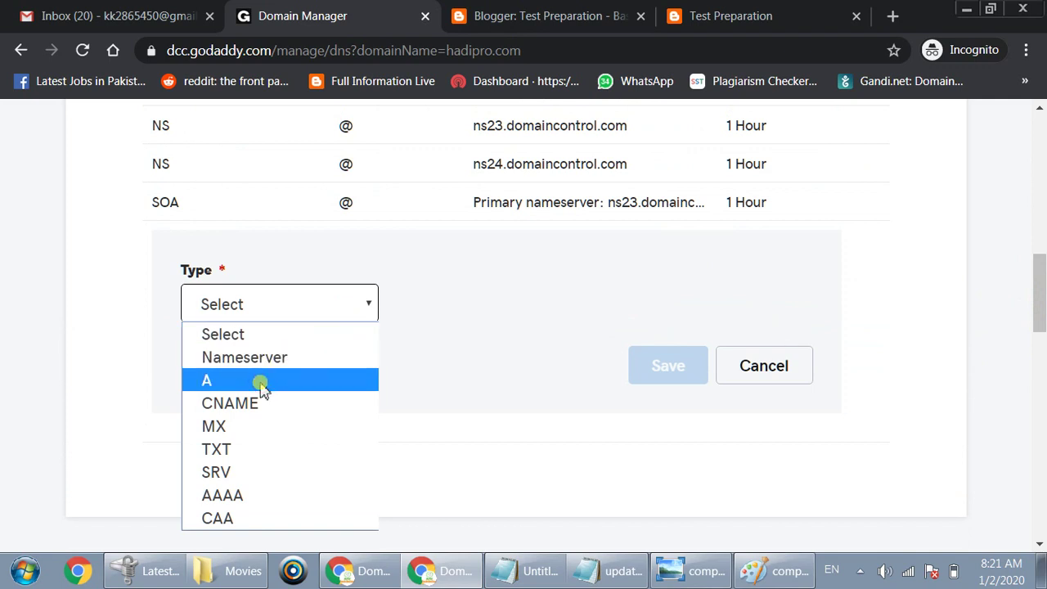
pyautogui.click(262, 381)
pyautogui.click(467, 296)
pyautogui.click(451, 347)
pyautogui.click(627, 306)
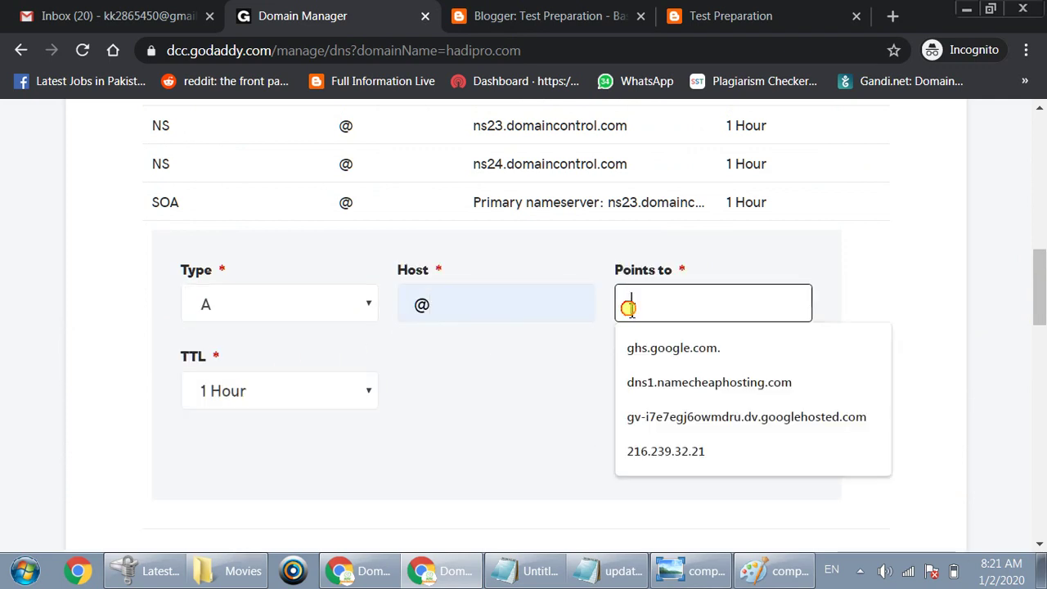
pyautogui.hotkey('ctrl', 'v')
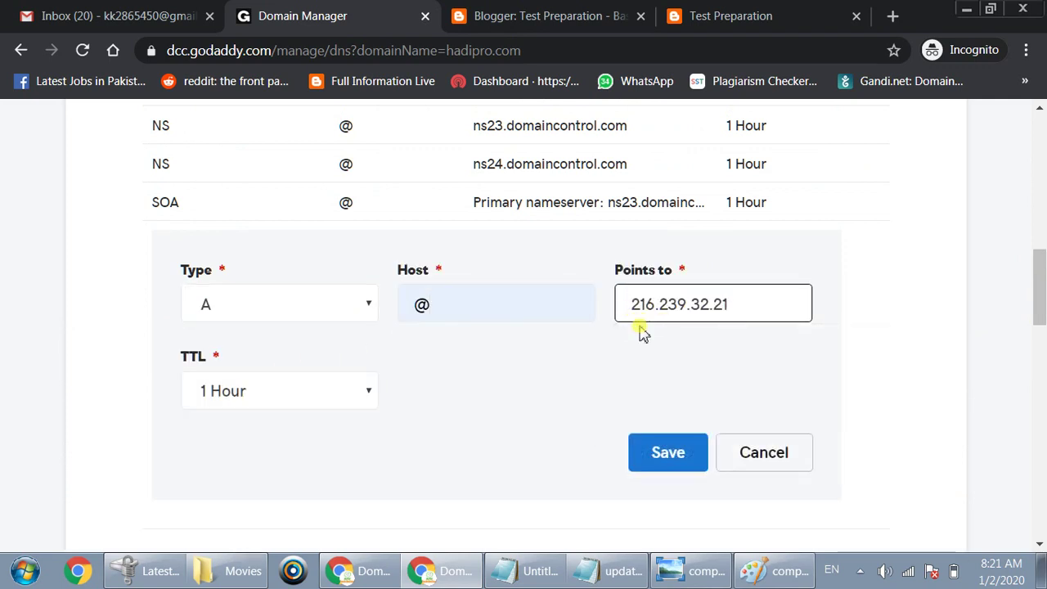
# - Give the new 216.239.32.21 record a custom TTL of 144000 seconds and save it
pyautogui.click(348, 393)
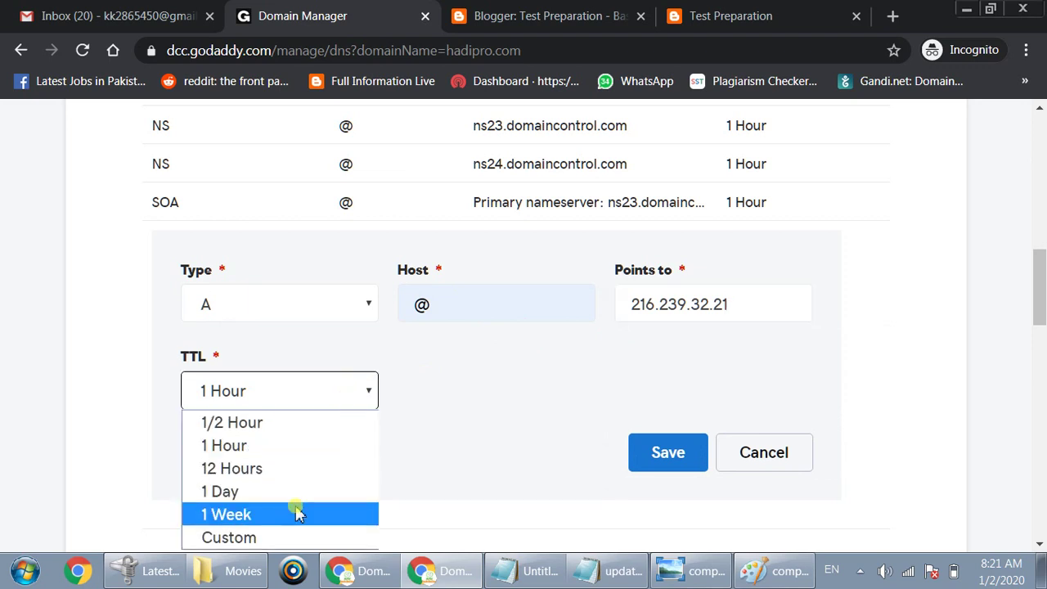
pyautogui.click(278, 536)
pyautogui.press('Tab')
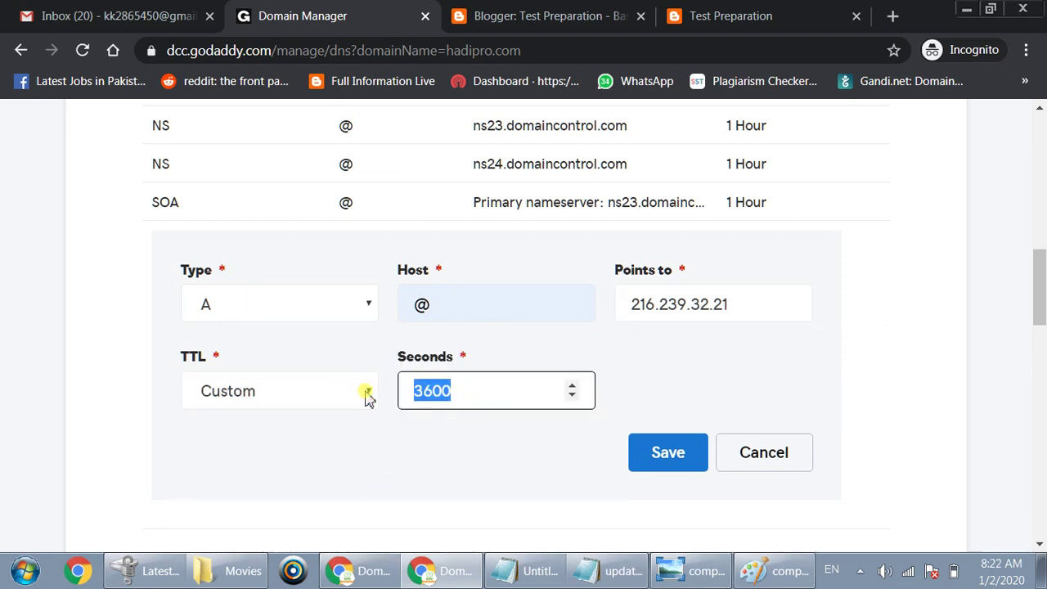
pyautogui.write('144000')
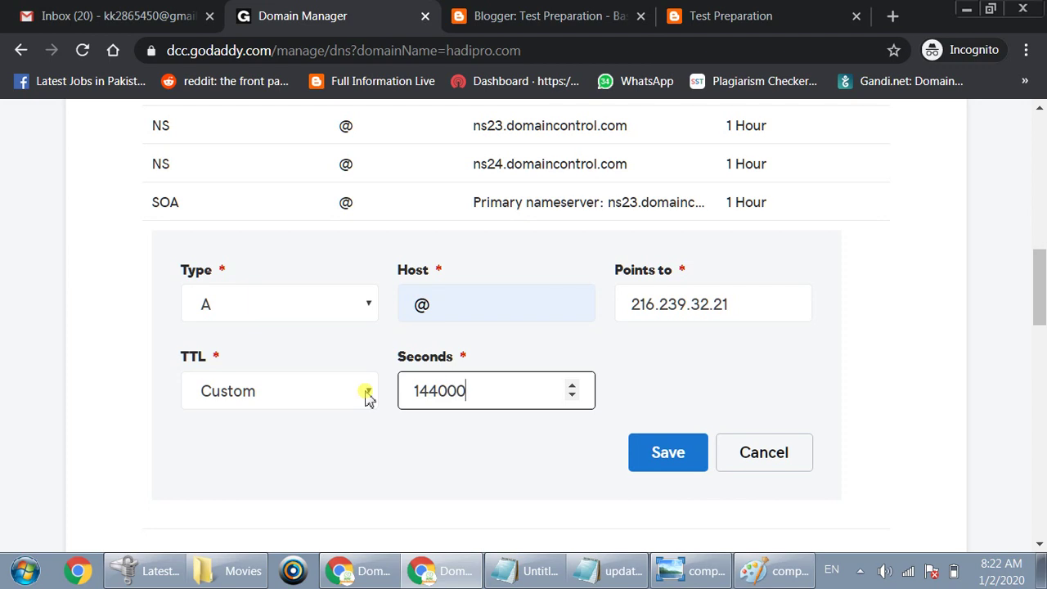
pyautogui.click(663, 459)
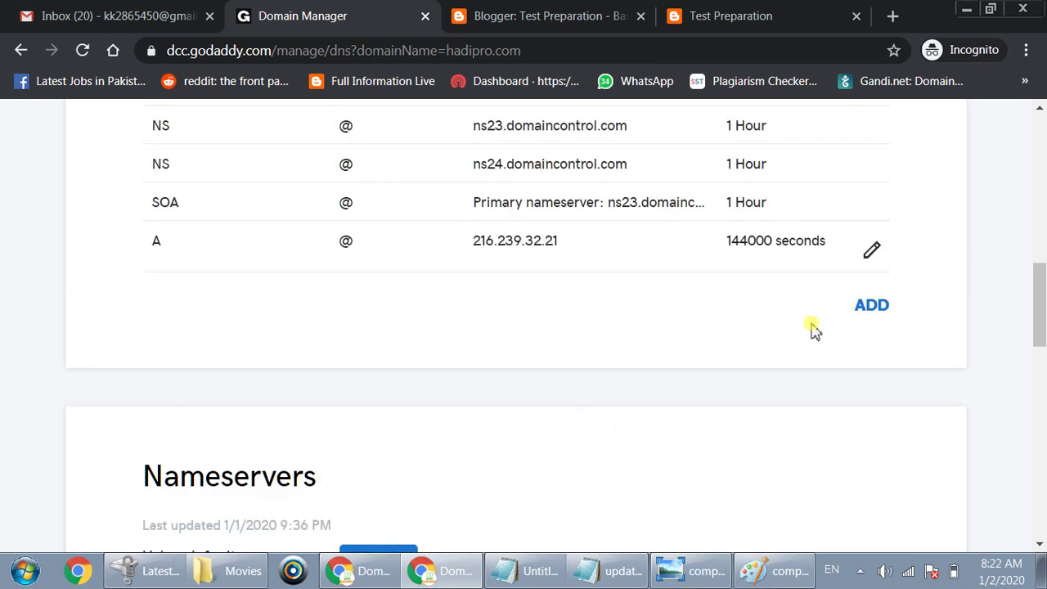
# - Add a second A record with host @ pointing to 216.239.34.21 and save it
pyautogui.click(872, 316)
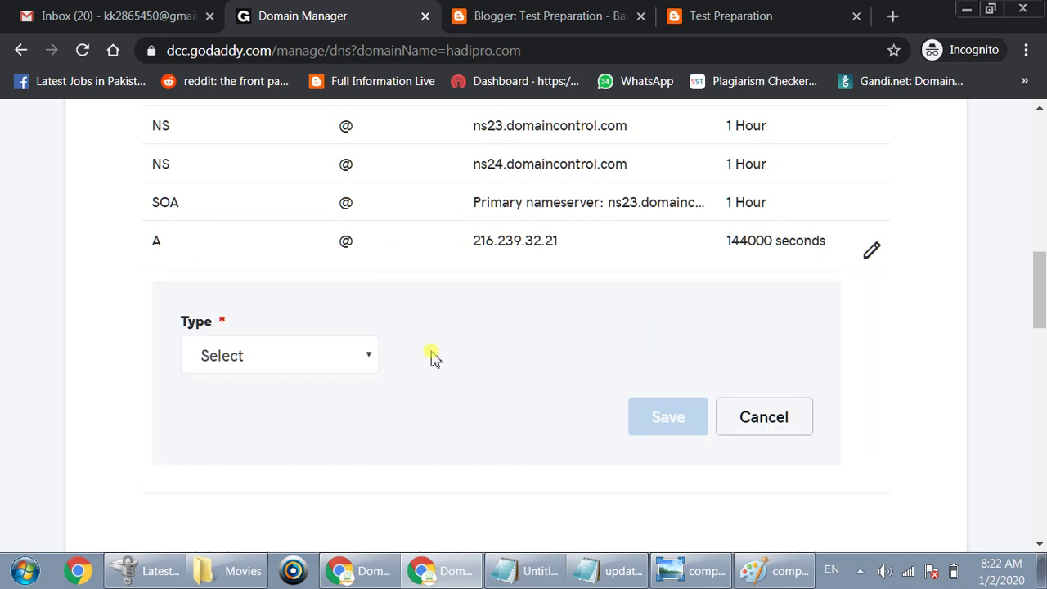
pyautogui.click(327, 360)
pyautogui.click(215, 186)
pyautogui.click(440, 358)
pyautogui.click(433, 399)
pyautogui.click(647, 353)
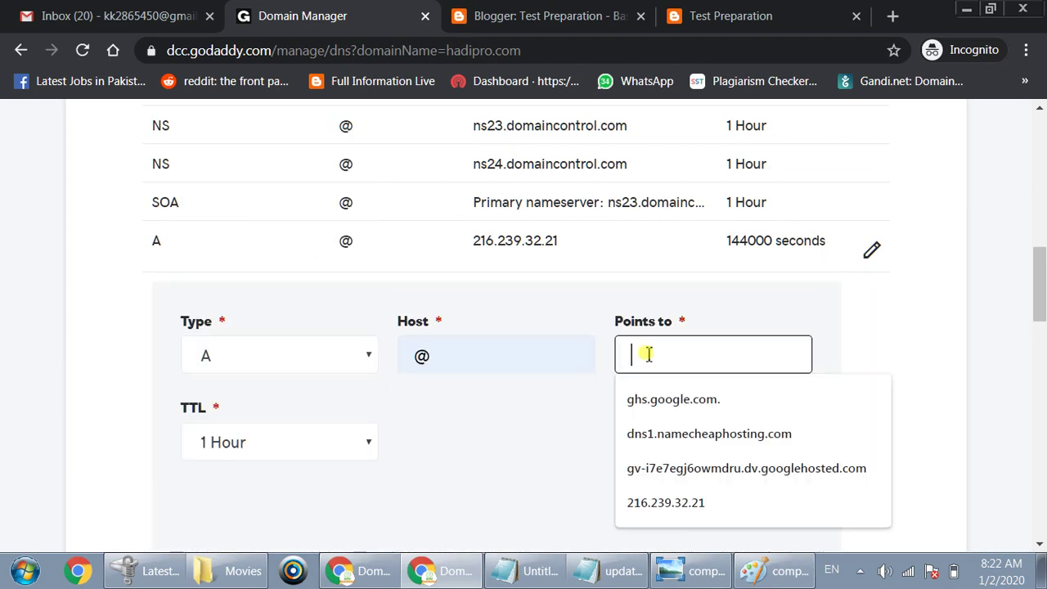
pyautogui.hotkey('ctrl', 'v')
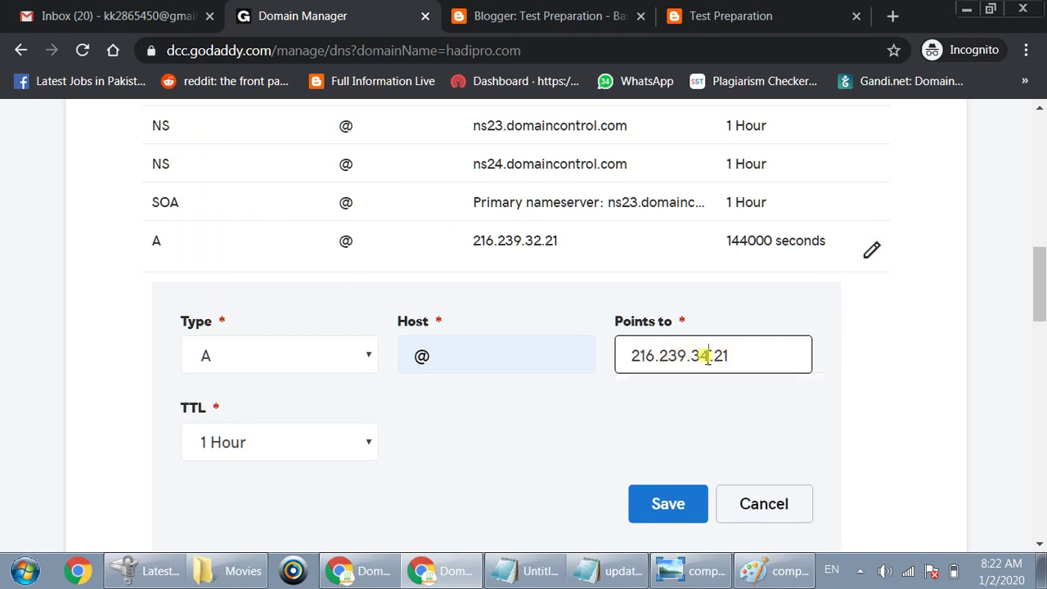
pyautogui.click(673, 506)
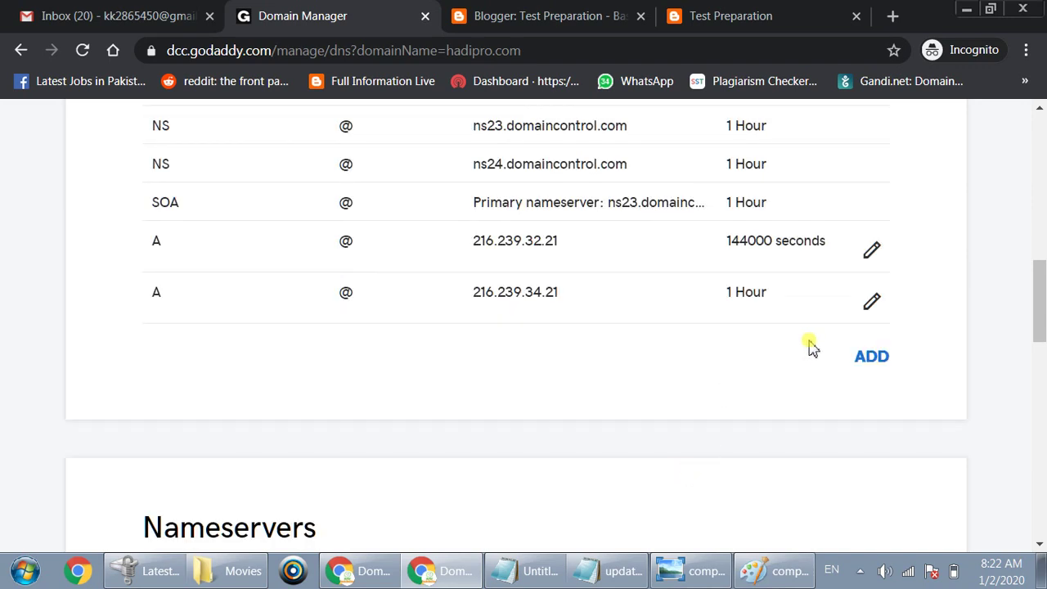
# - Edit the 216.239.34.21 A record to use a custom TTL of 144000 seconds and save the change
pyautogui.click(872, 307)
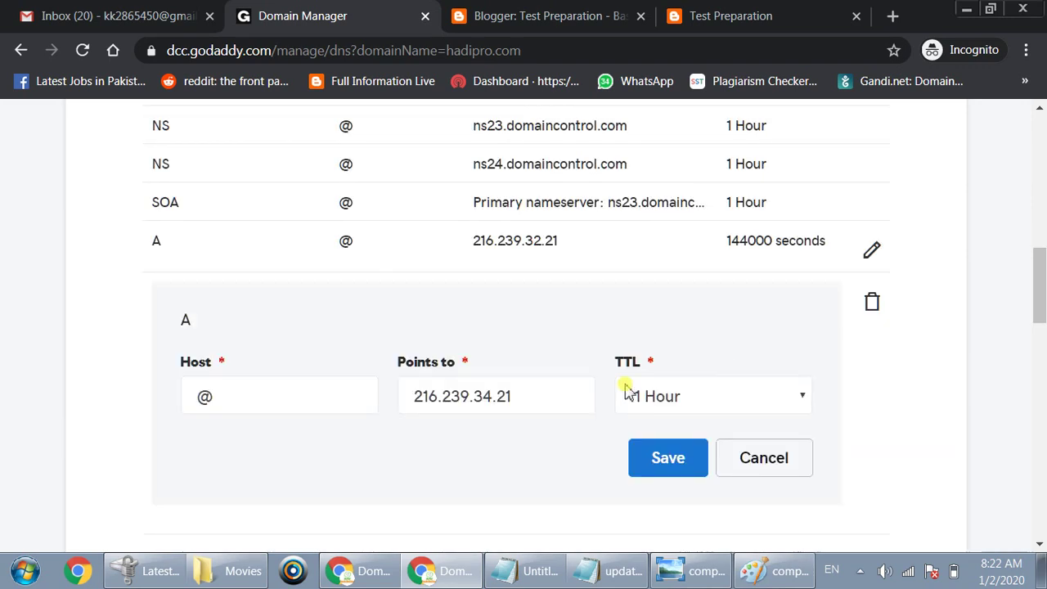
pyautogui.click(687, 397)
pyautogui.click(677, 374)
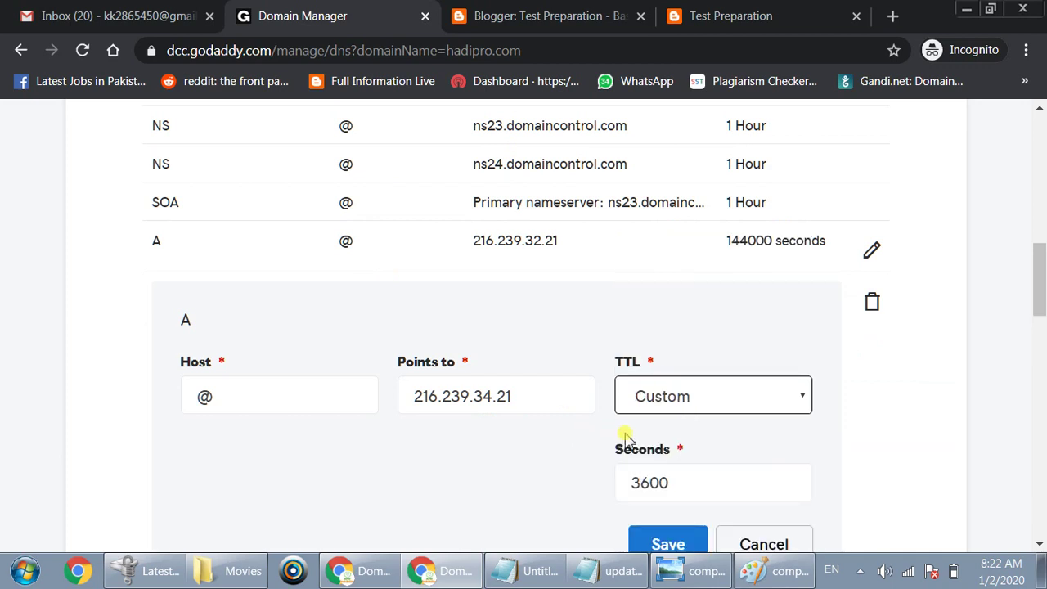
pyautogui.moveTo(678, 482); pyautogui.dragTo(607, 490)
pyautogui.write('144000')
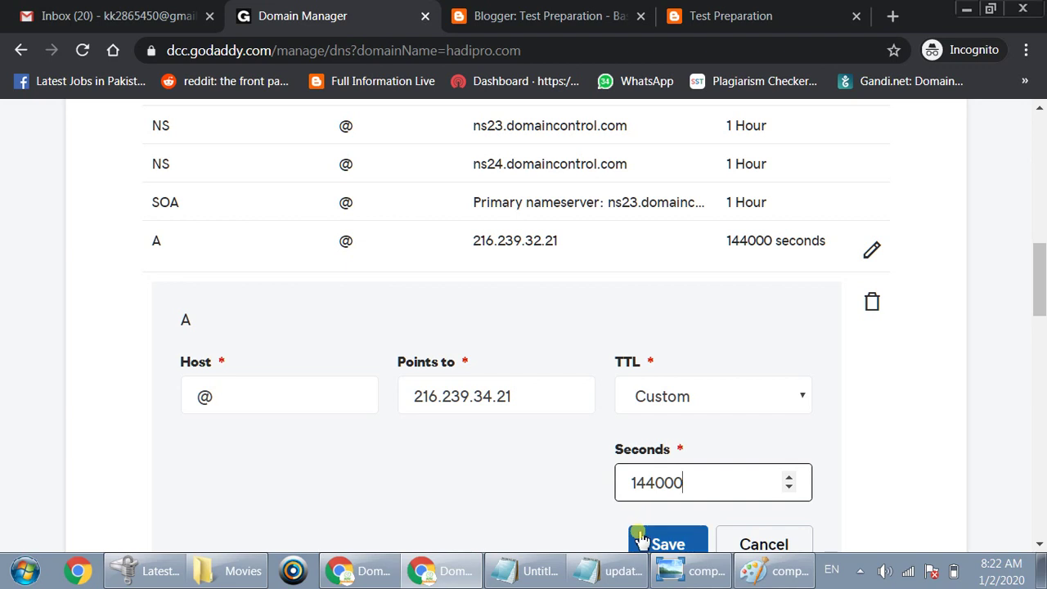
pyautogui.click(648, 542)
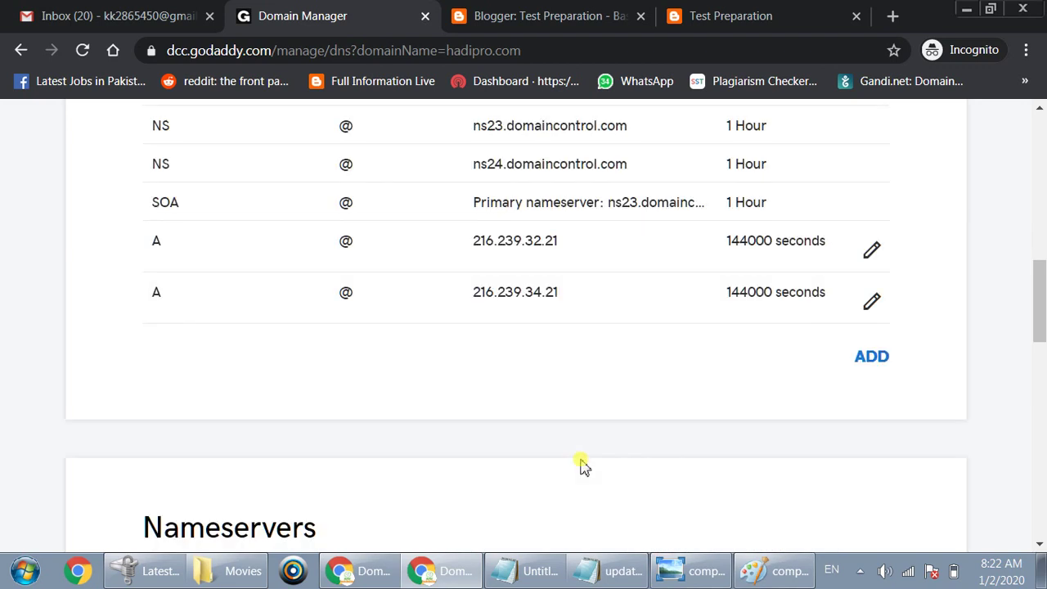
# - Start a third A record with host @ pointing to 216.239.36.21
pyautogui.click(874, 358)
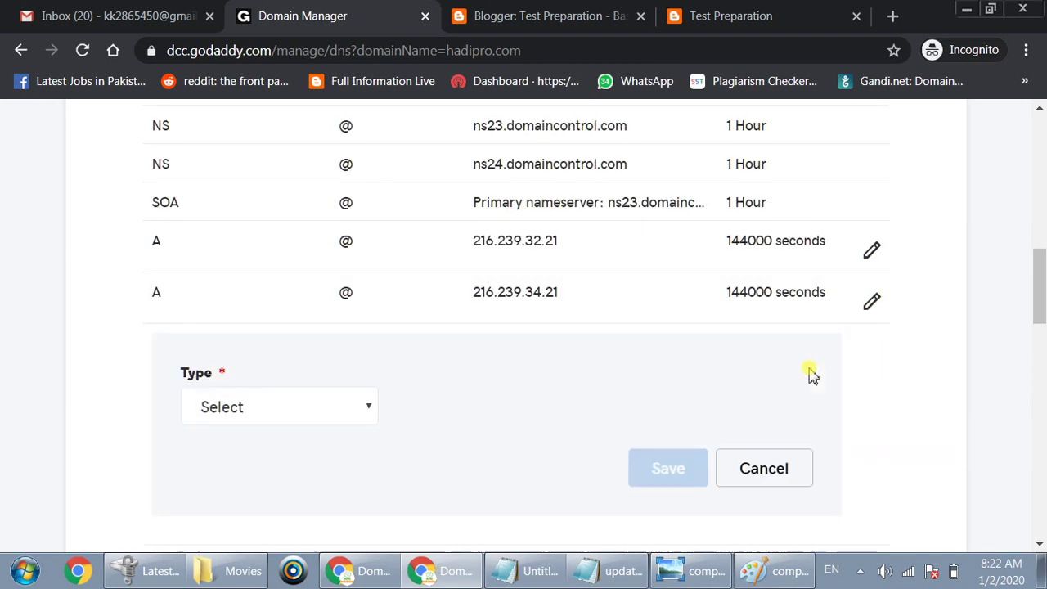
pyautogui.click(355, 402)
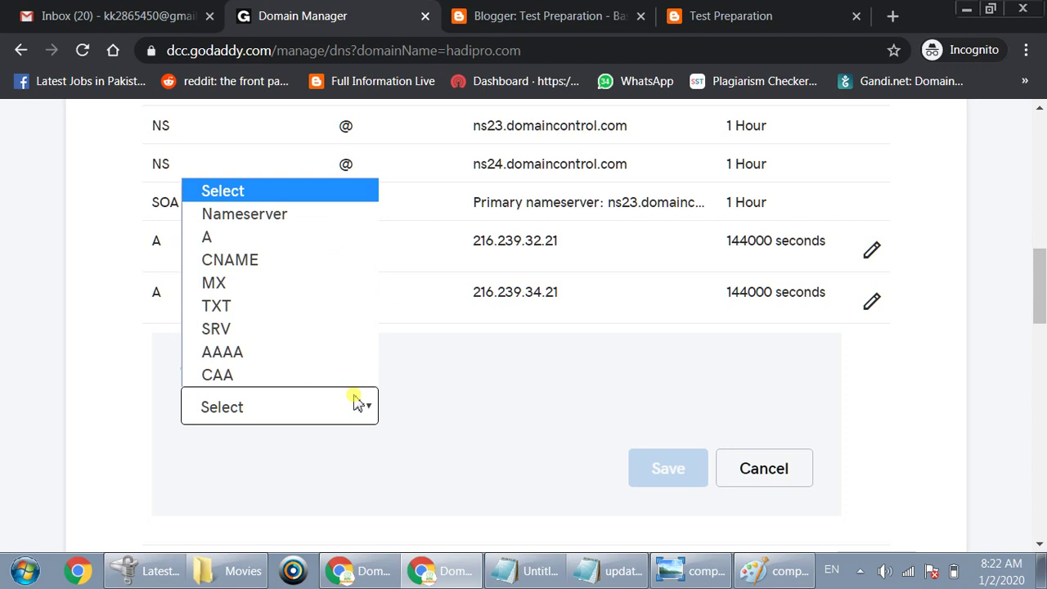
pyautogui.click(226, 239)
pyautogui.click(465, 411)
pyautogui.click(458, 455)
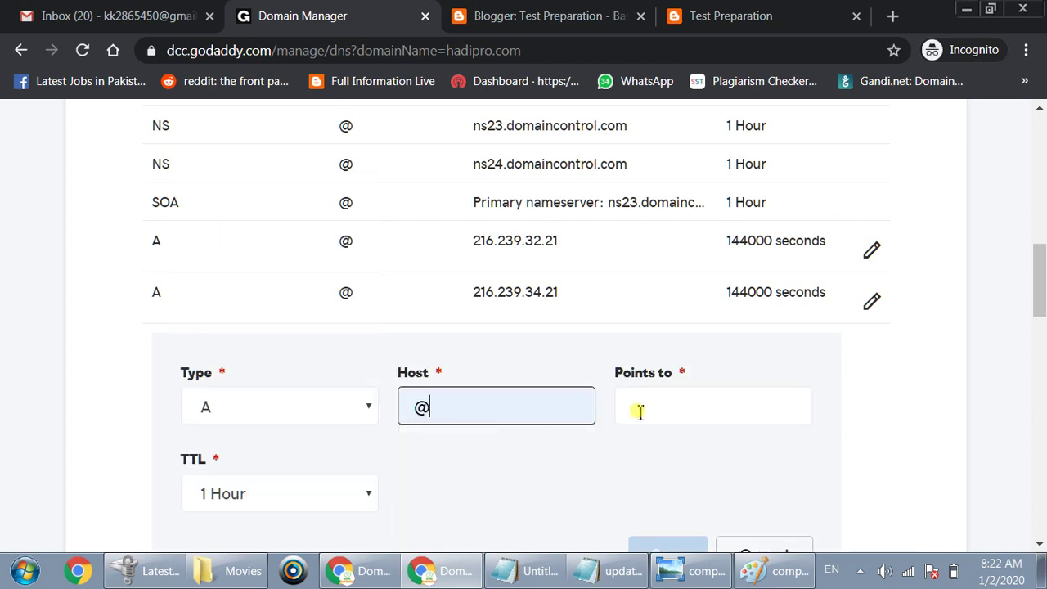
pyautogui.click(672, 400)
pyautogui.hotkey('ctrl', 'v')
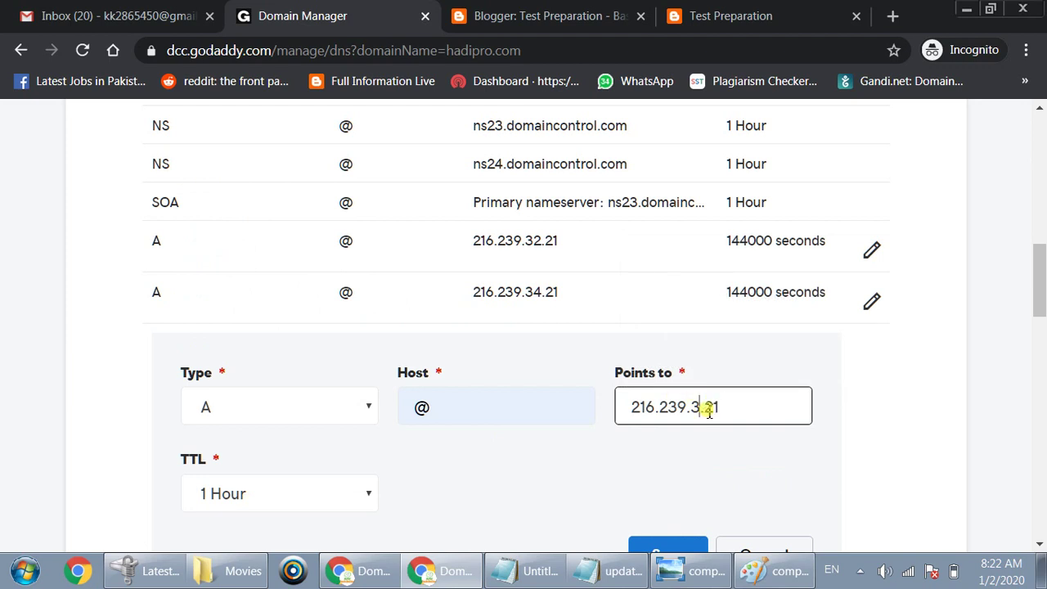
# - Give the 216.239.36.21 record a custom TTL of 144000 seconds and save it
pyautogui.click(369, 494)
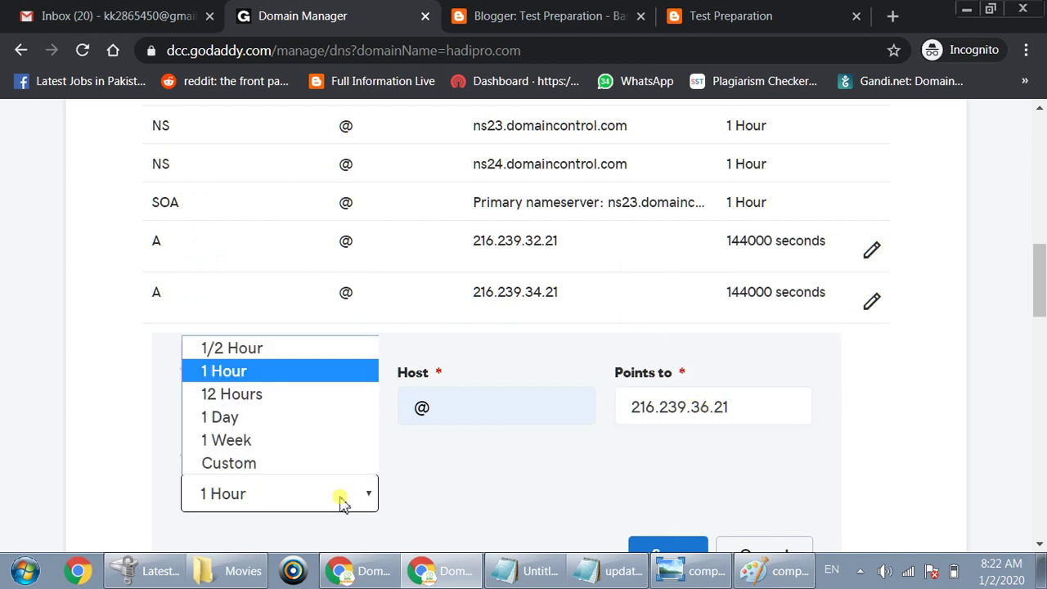
pyautogui.click(245, 463)
pyautogui.moveTo(455, 493); pyautogui.dragTo(391, 501)
pyautogui.write('144')
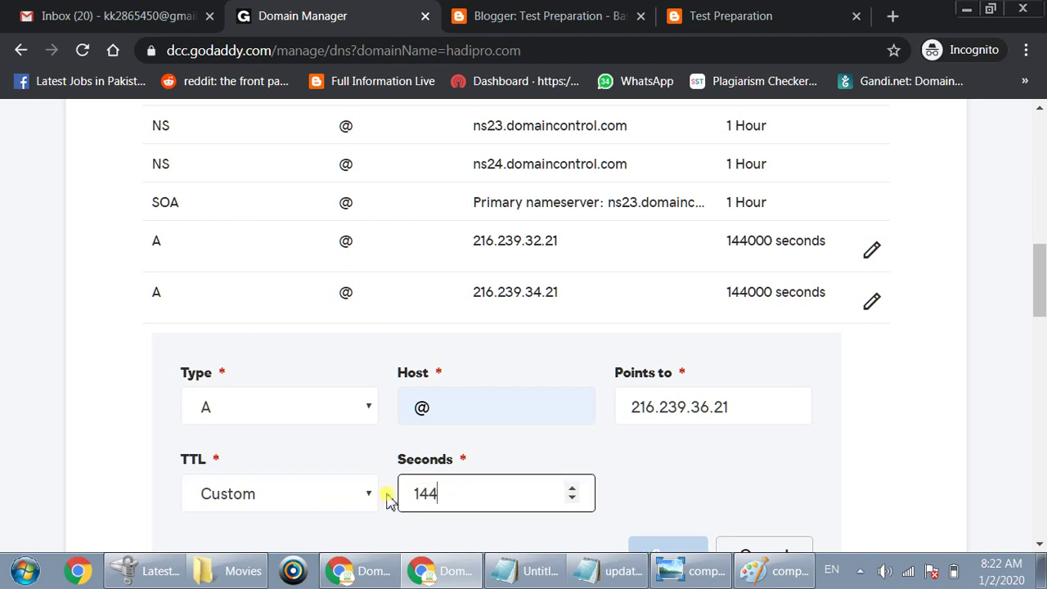
pyautogui.write('000')
pyautogui.click(667, 548)
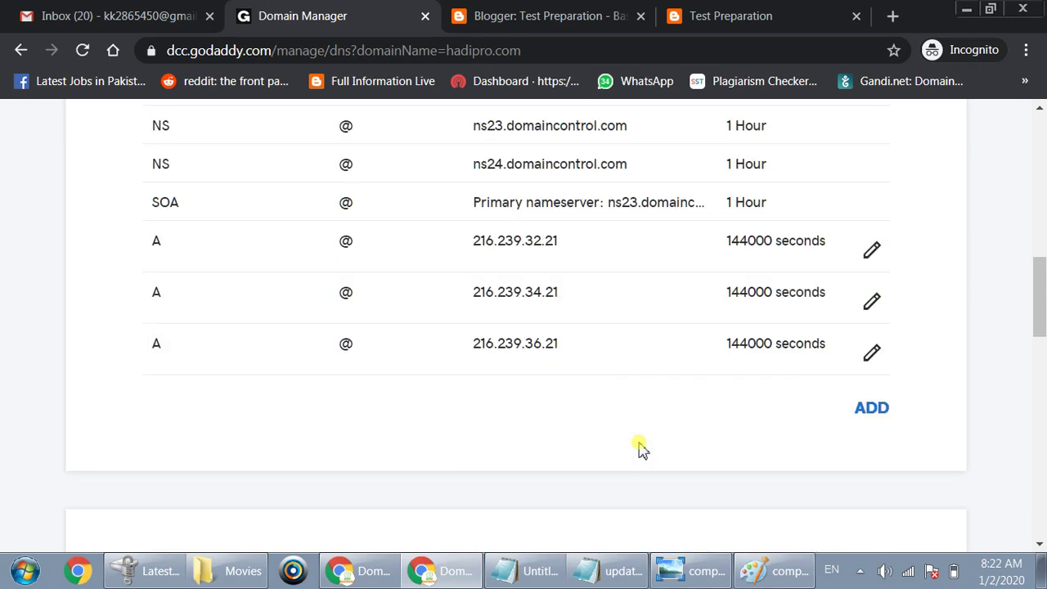
# - Start a fourth A record with host @ pointing to 216.239.38.21
pyautogui.click(868, 407)
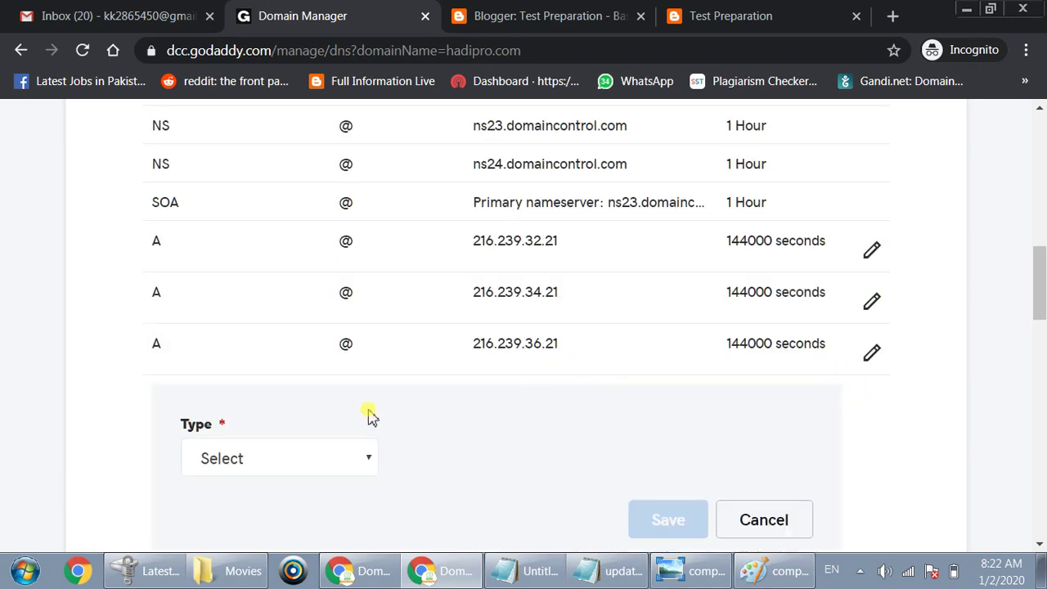
pyautogui.click(316, 459)
pyautogui.click(218, 288)
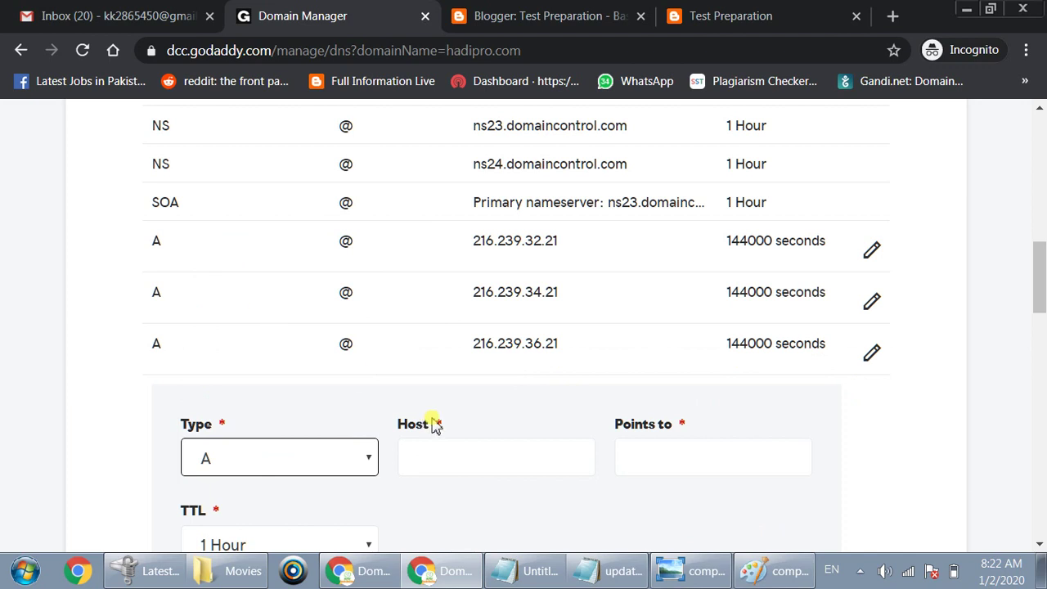
pyautogui.click(475, 462)
pyautogui.click(420, 346)
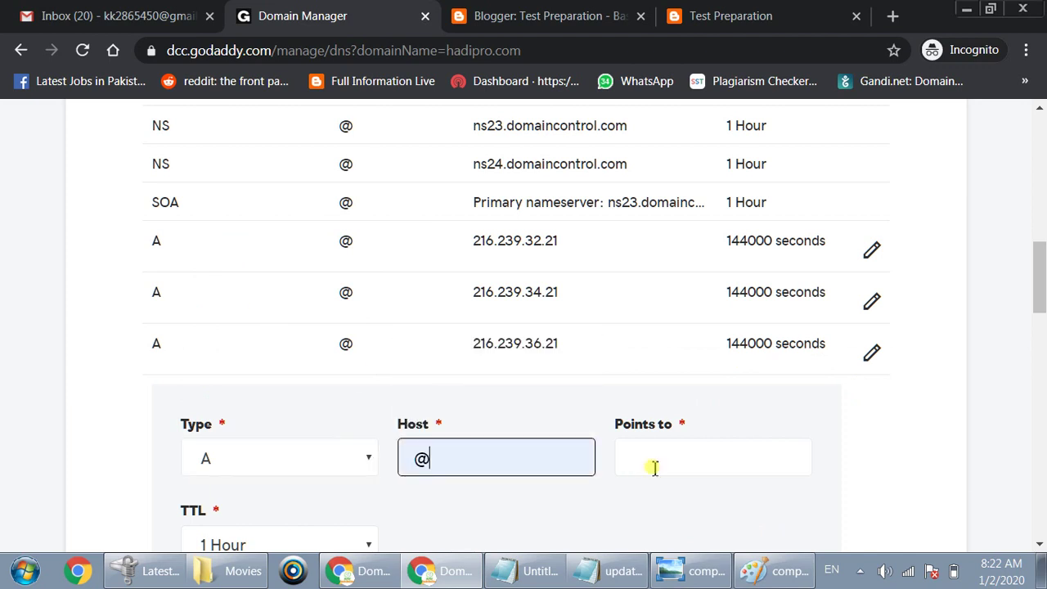
pyautogui.click(659, 458)
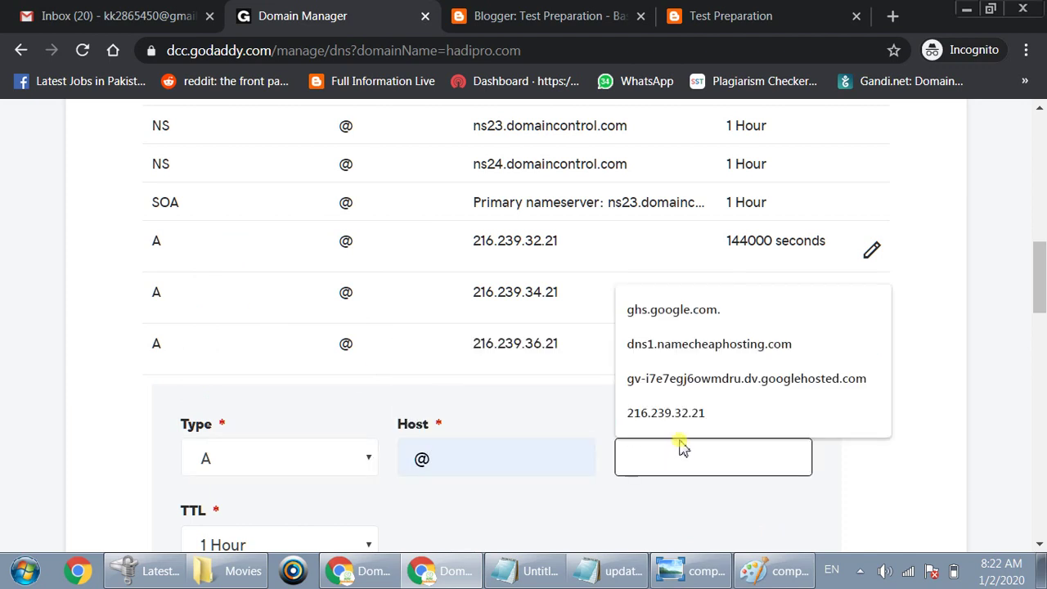
pyautogui.click(669, 413)
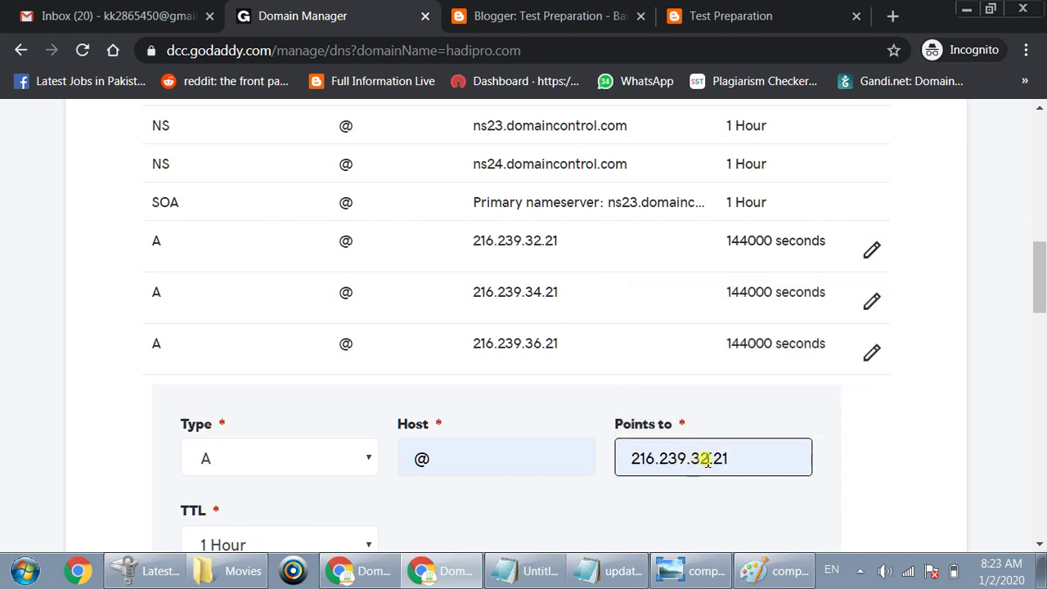
pyautogui.press('BackSpace')
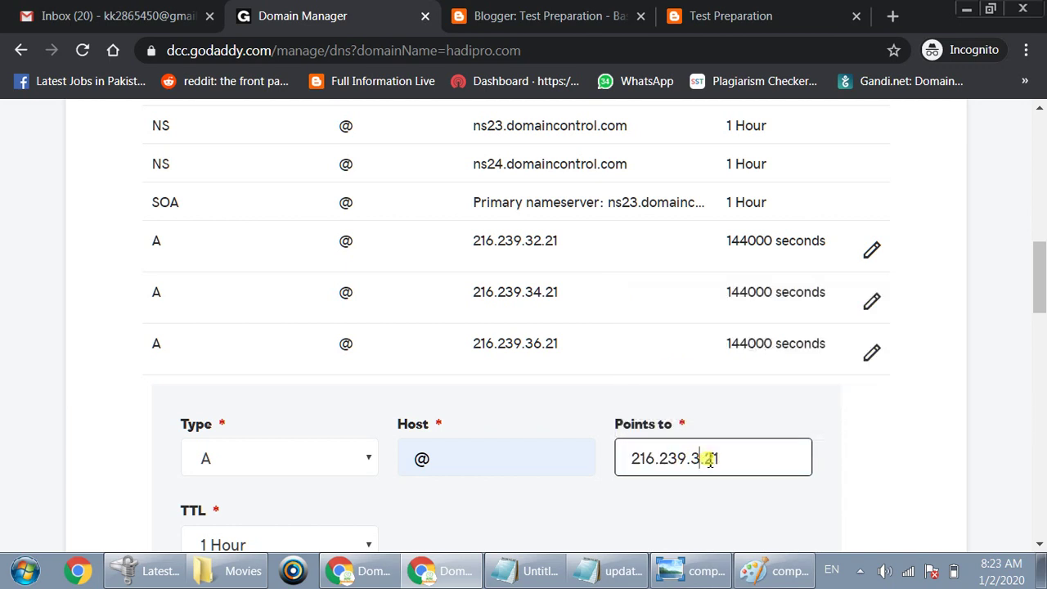
# - Give the 216.239.38.21 record a custom TTL of 144000 seconds and save it
pyautogui.scroll(-3, 1039, 279)
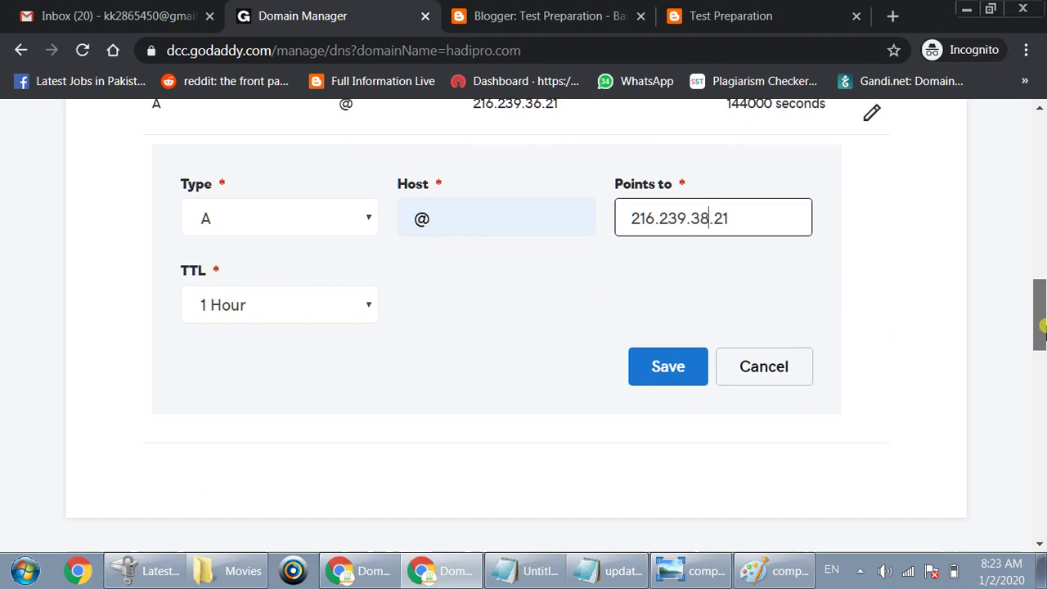
pyautogui.click(335, 315)
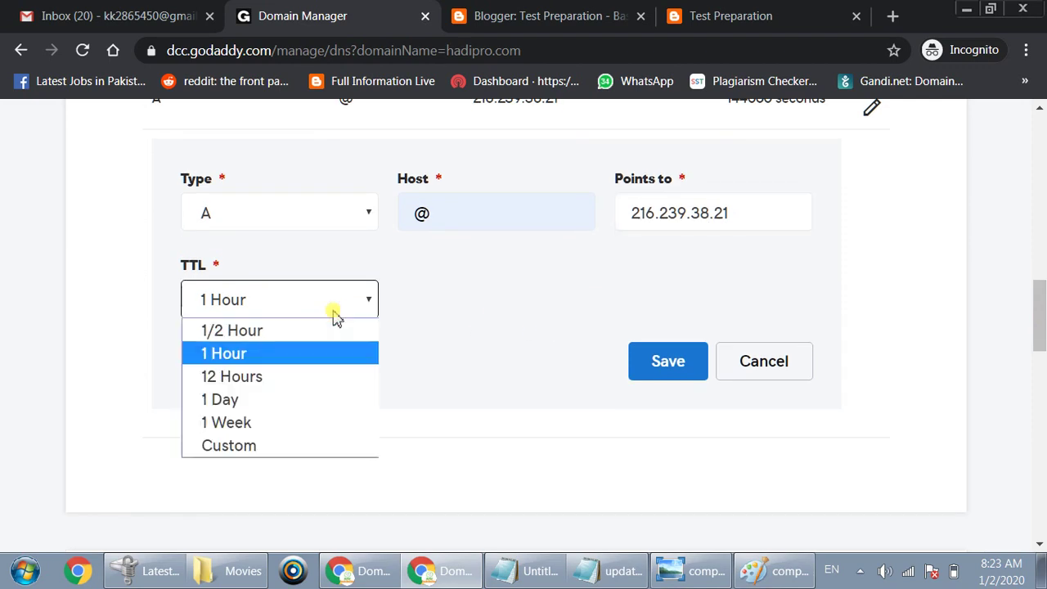
pyautogui.click(273, 444)
pyautogui.press('Tab')
pyautogui.write('14')
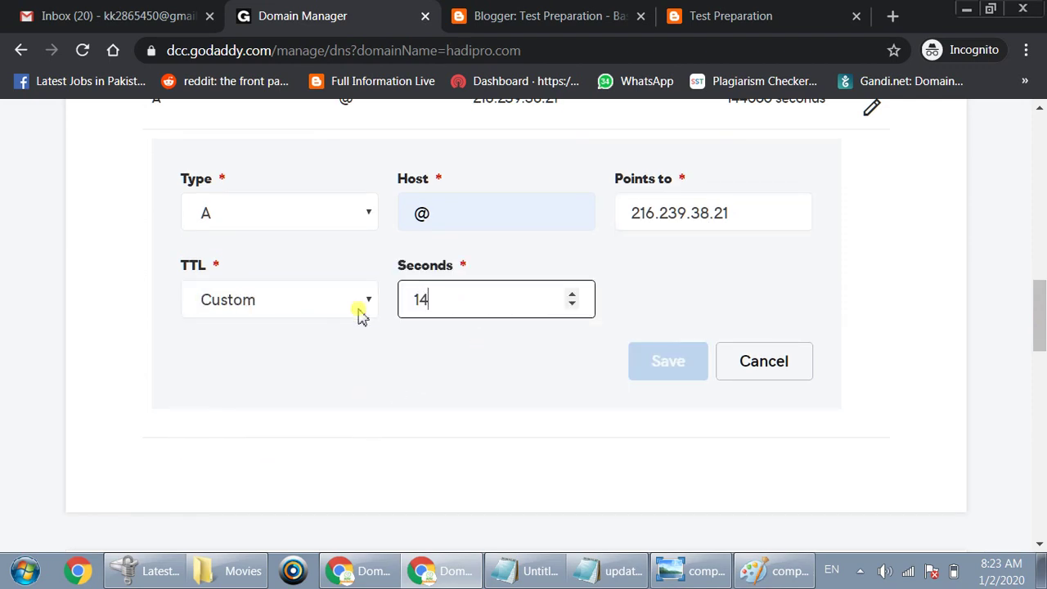
pyautogui.write('4000')
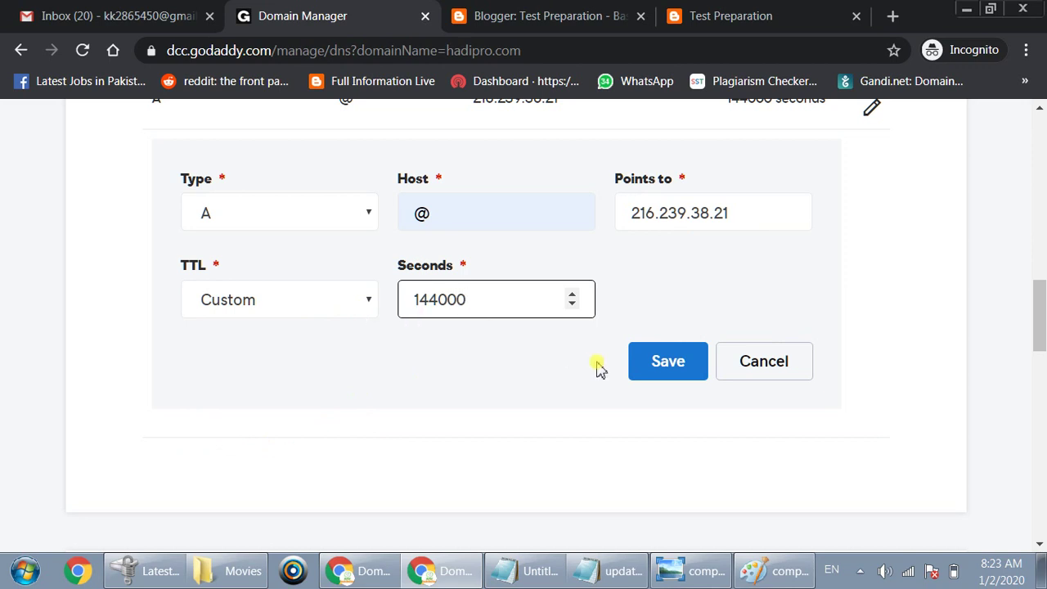
pyautogui.click(676, 367)
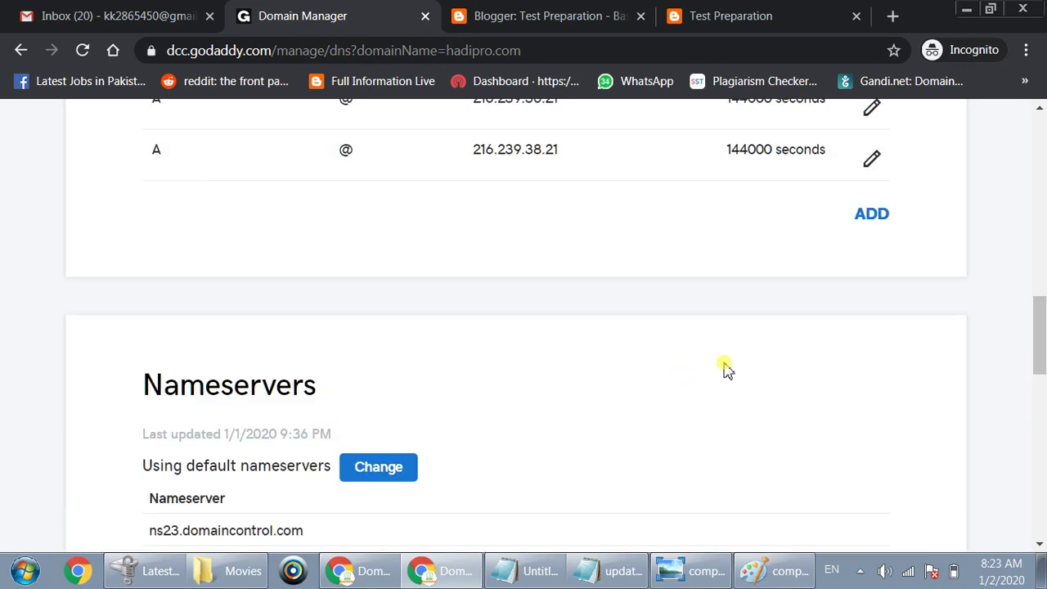
pyautogui.scroll(5, 1017, 278)
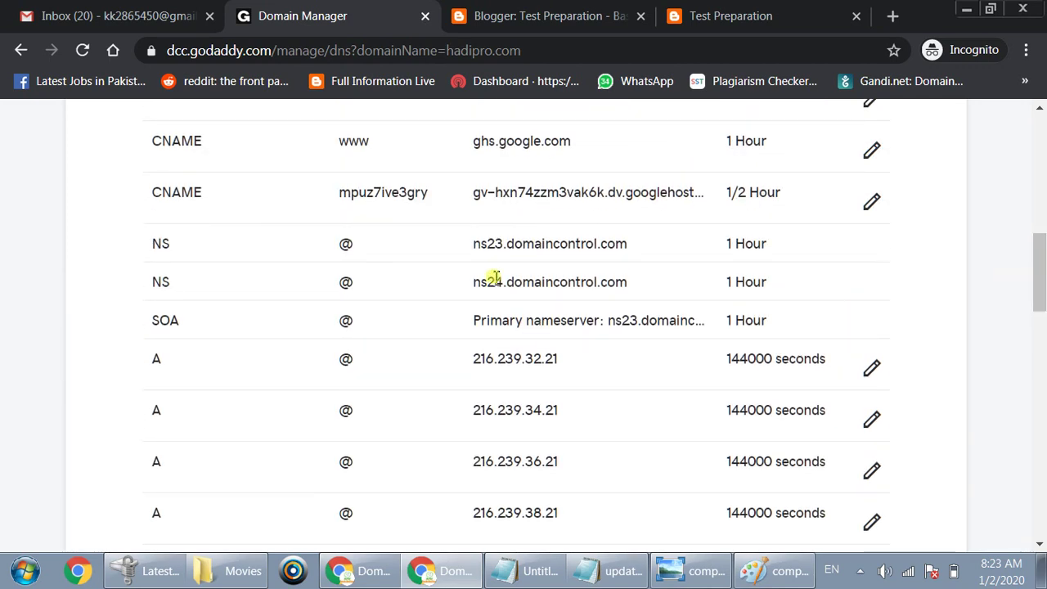
pyautogui.click(559, 9)
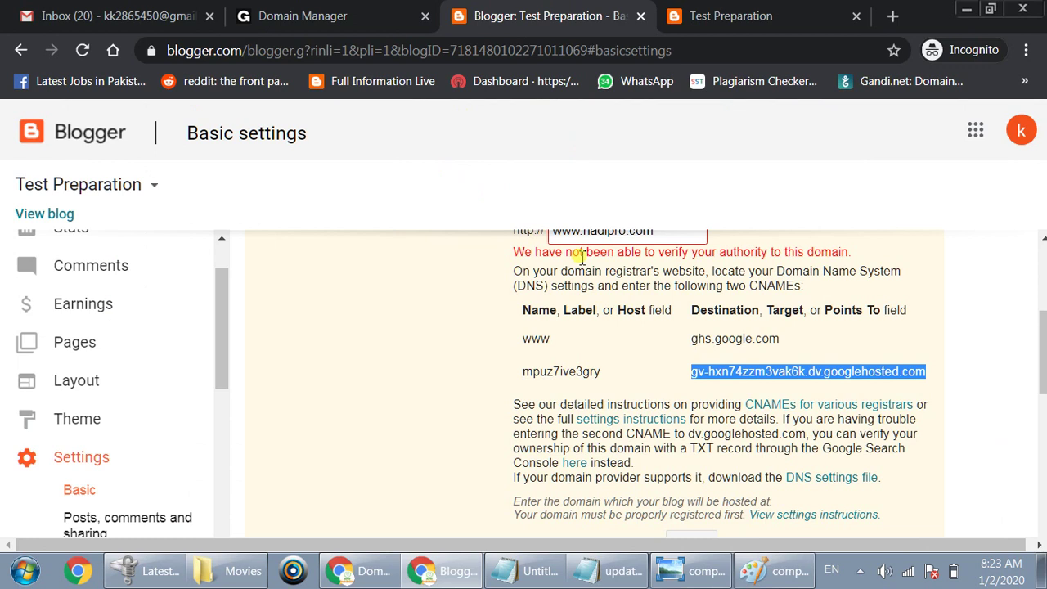
pyautogui.scroll(-2, 1040, 343)
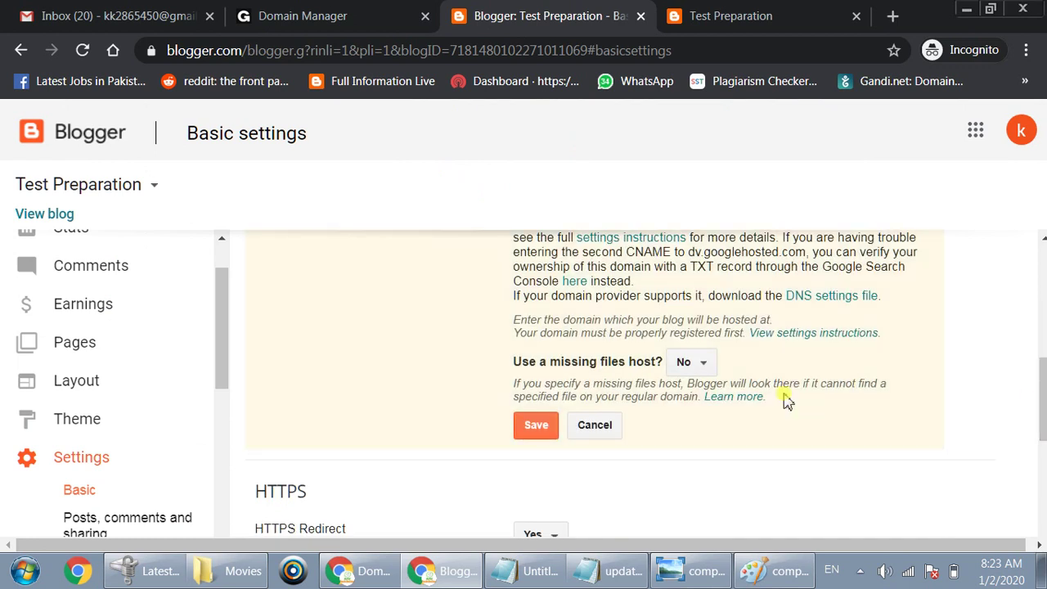
pyautogui.click(535, 425)
pyautogui.moveTo(1041, 401); pyautogui.dragTo(1043, 352)
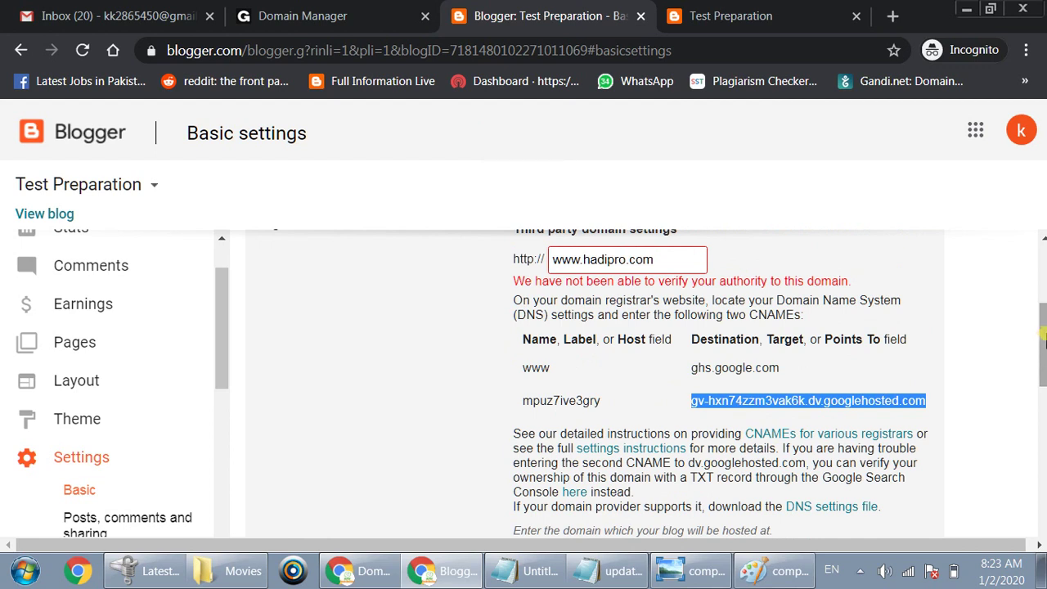
pyautogui.moveTo(1043, 340); pyautogui.dragTo(1043, 383)
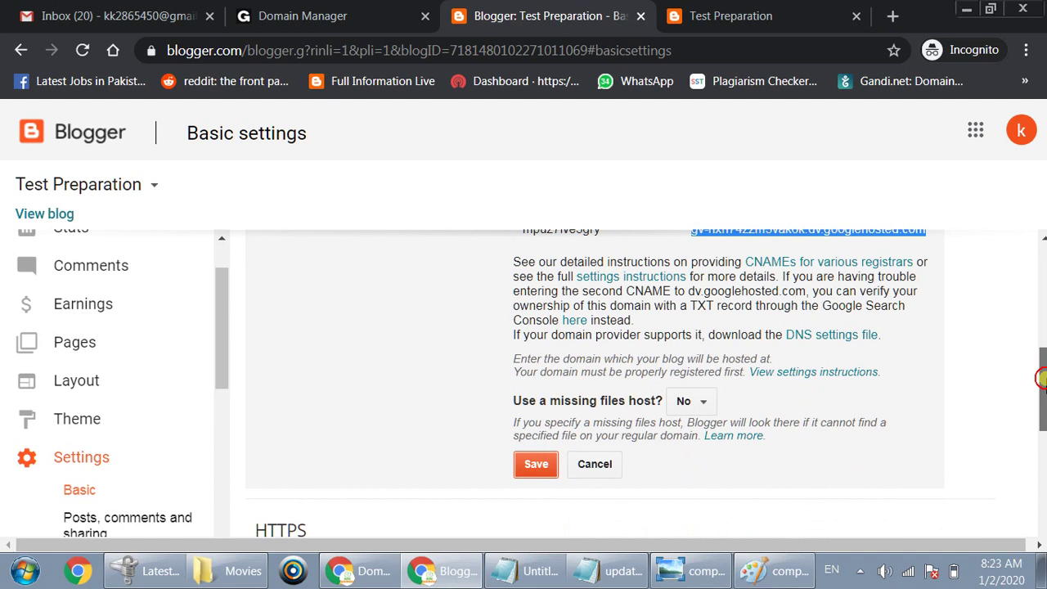
pyautogui.click(534, 469)
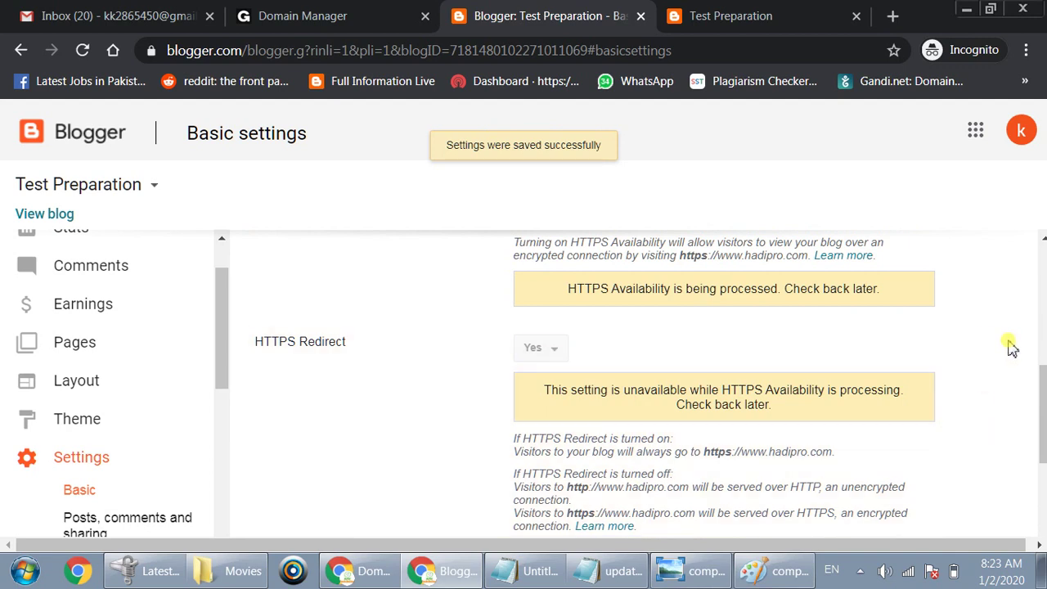
# - Check the published blog address and reload the open blog page to test the custom domain
pyautogui.moveTo(1043, 413); pyautogui.dragTo(1032, 337)
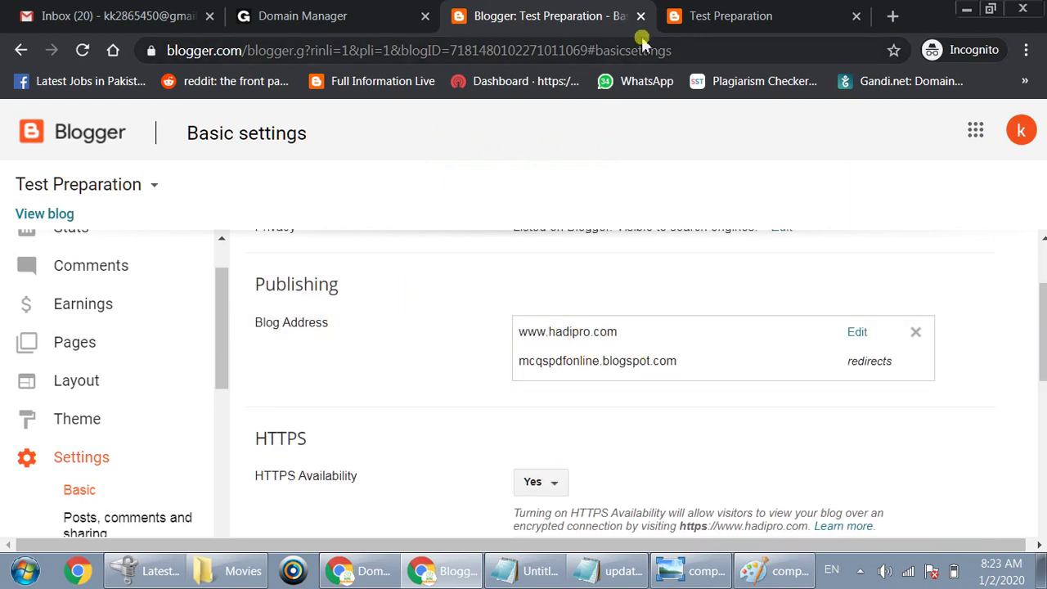
pyautogui.click(703, 11)
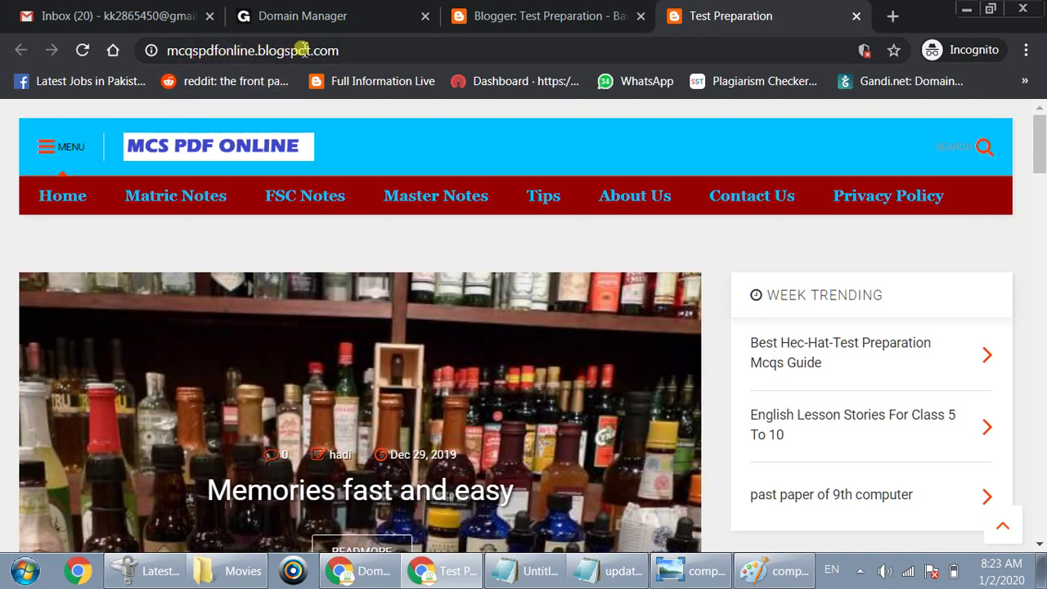
pyautogui.click(81, 51)
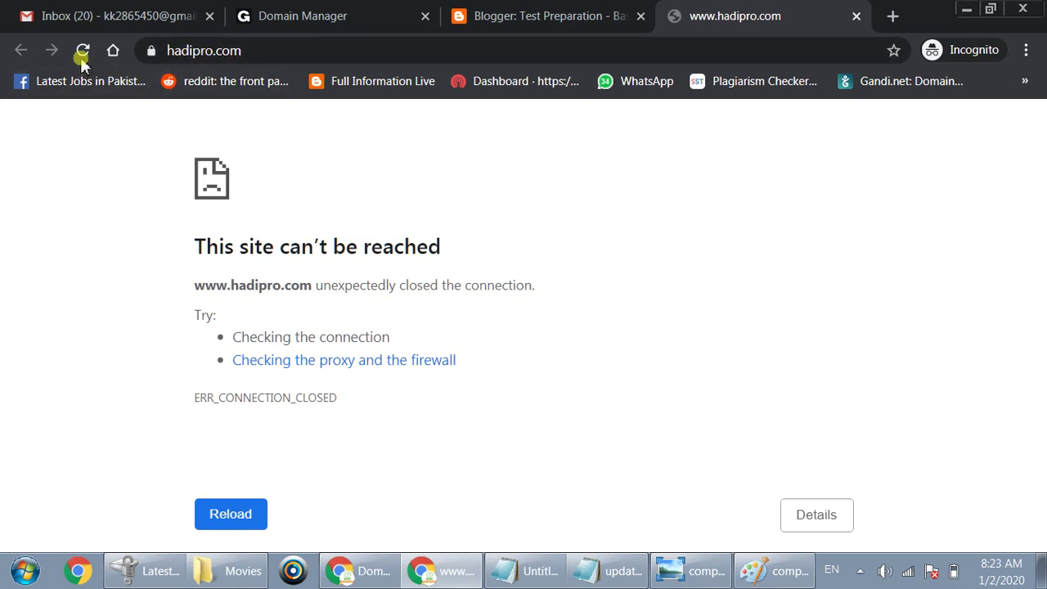
pyautogui.click(553, 14)
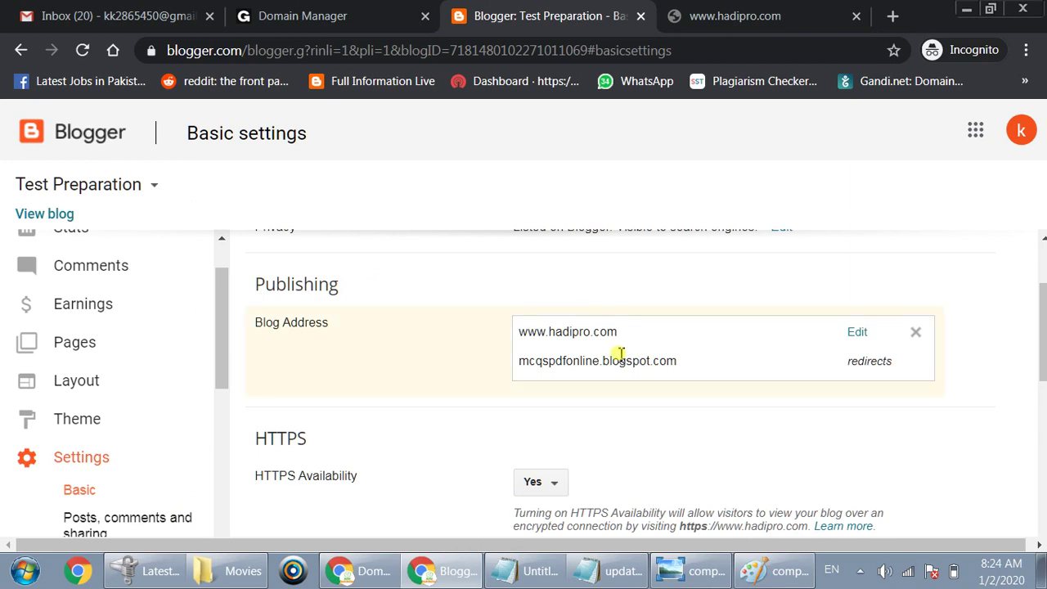
pyautogui.click(857, 336)
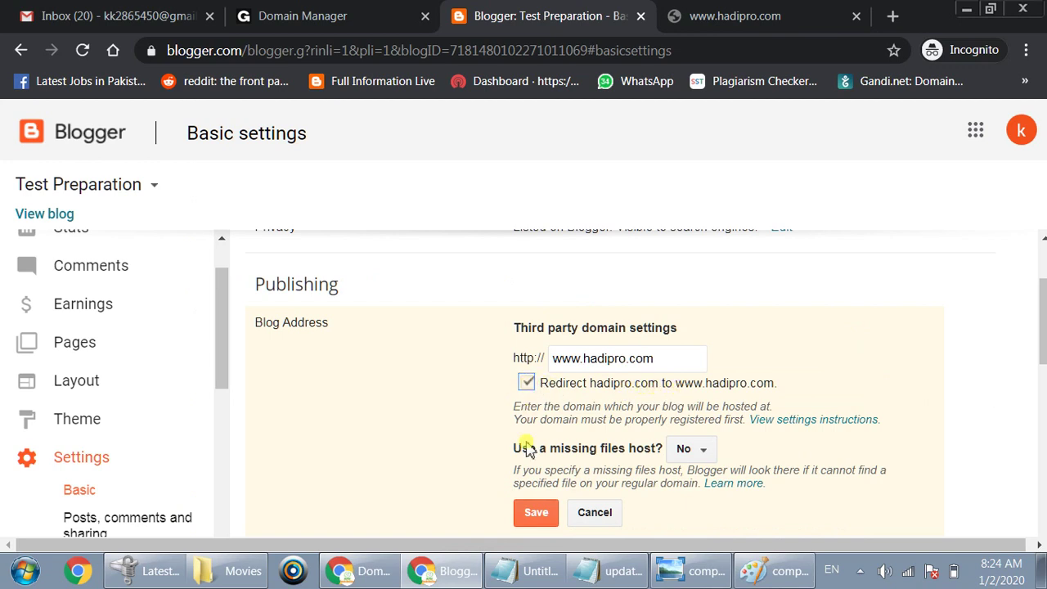
pyautogui.click(536, 516)
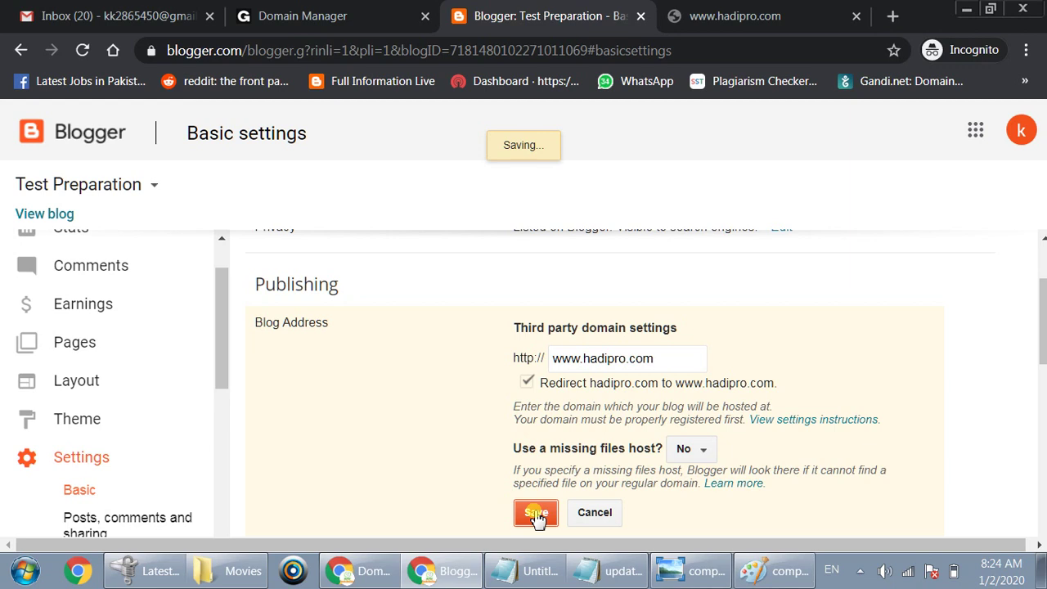
# - Reload the hadipro.com page to test the domain with the redirect enabled
pyautogui.click(748, 15)
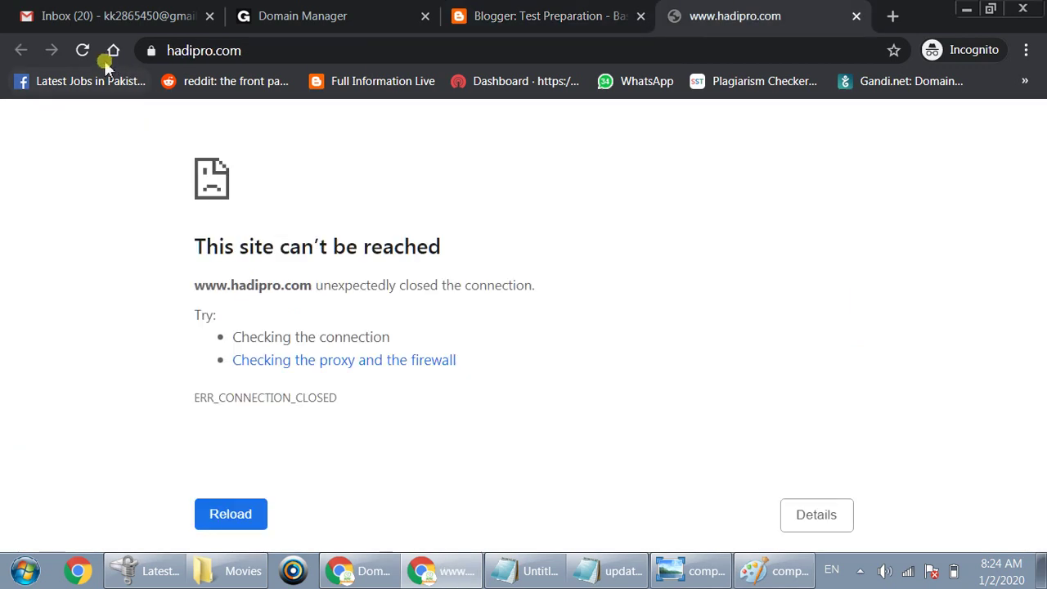
pyautogui.click(81, 51)
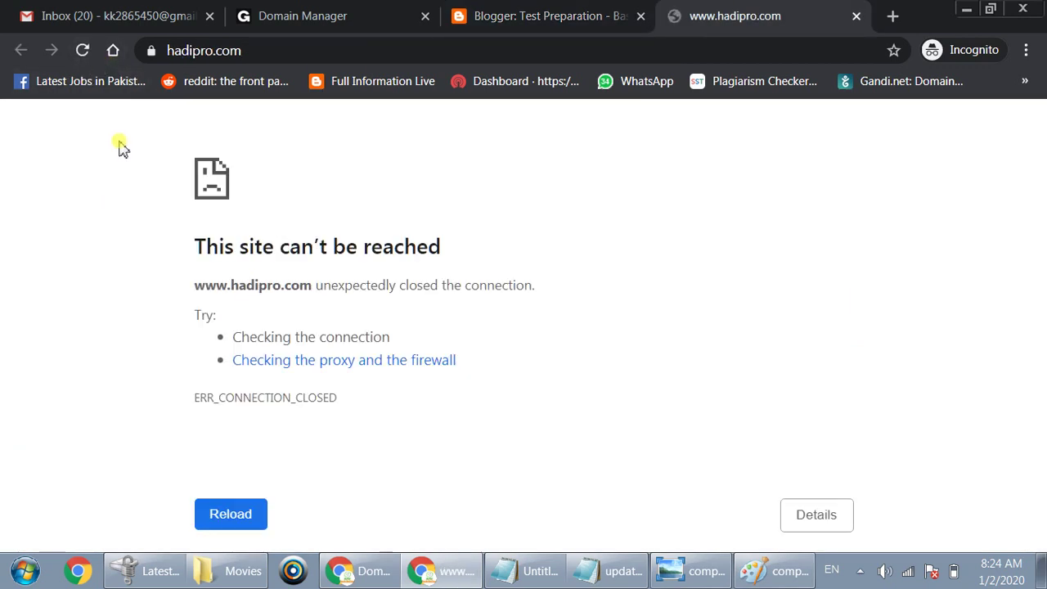
pyautogui.click(83, 51)
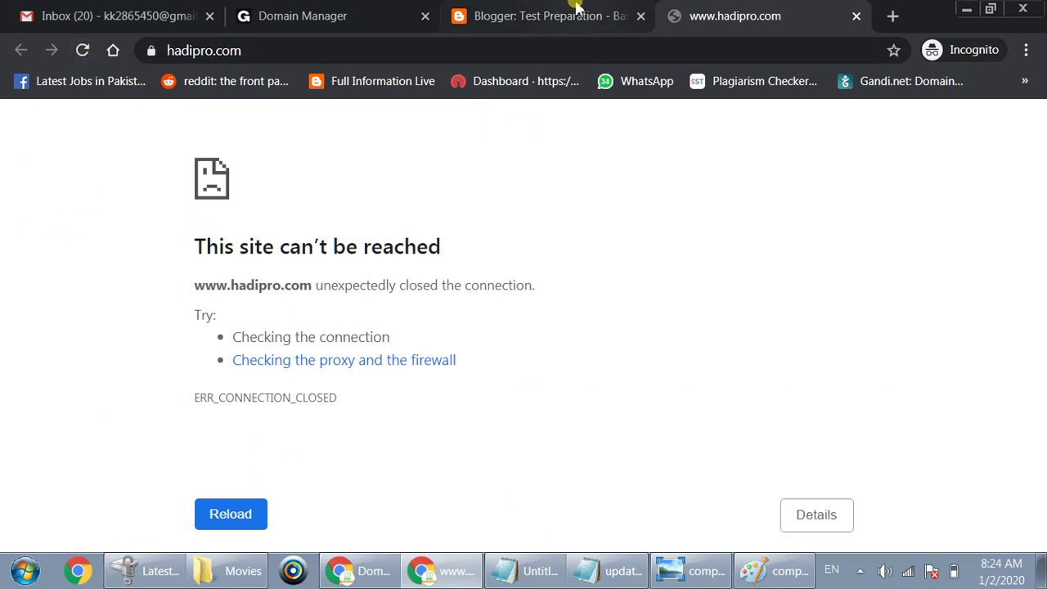
# - View the blog from Blogger, close the site pages and return to the GoDaddy DNS records
pyautogui.click(522, 13)
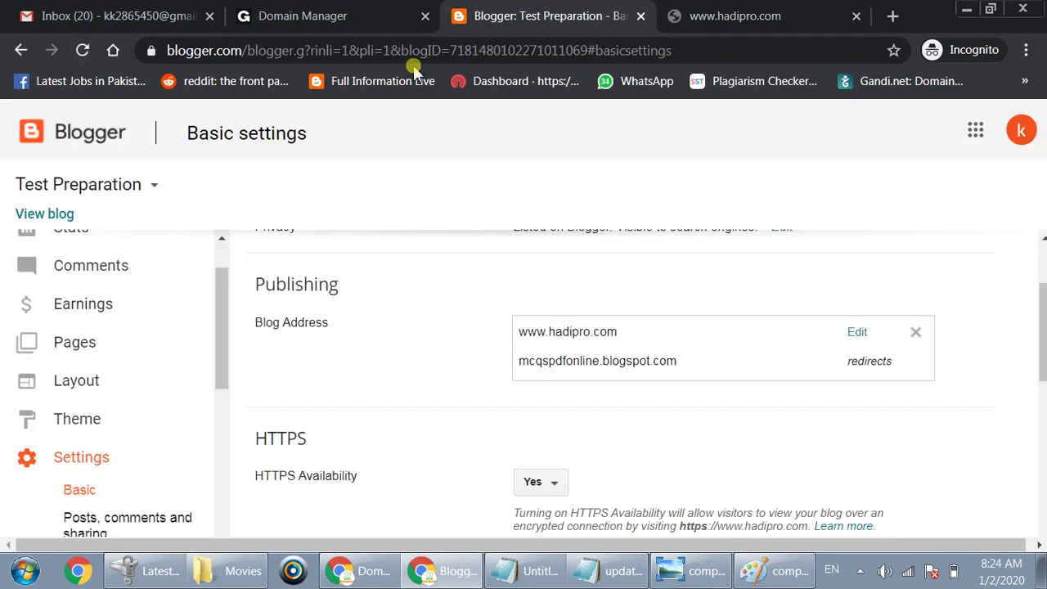
pyautogui.click(52, 216)
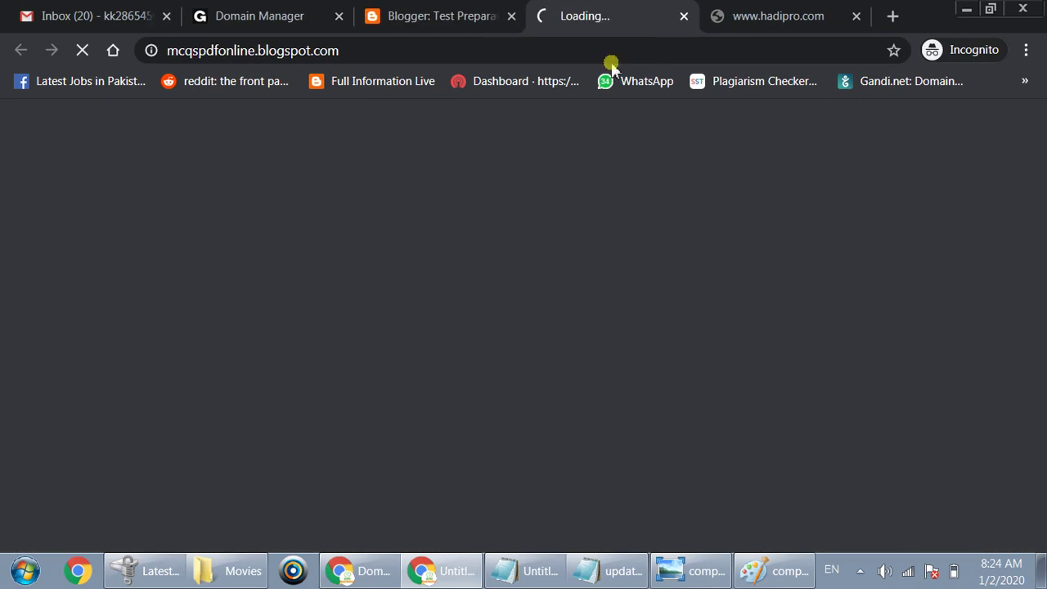
pyautogui.click(857, 17)
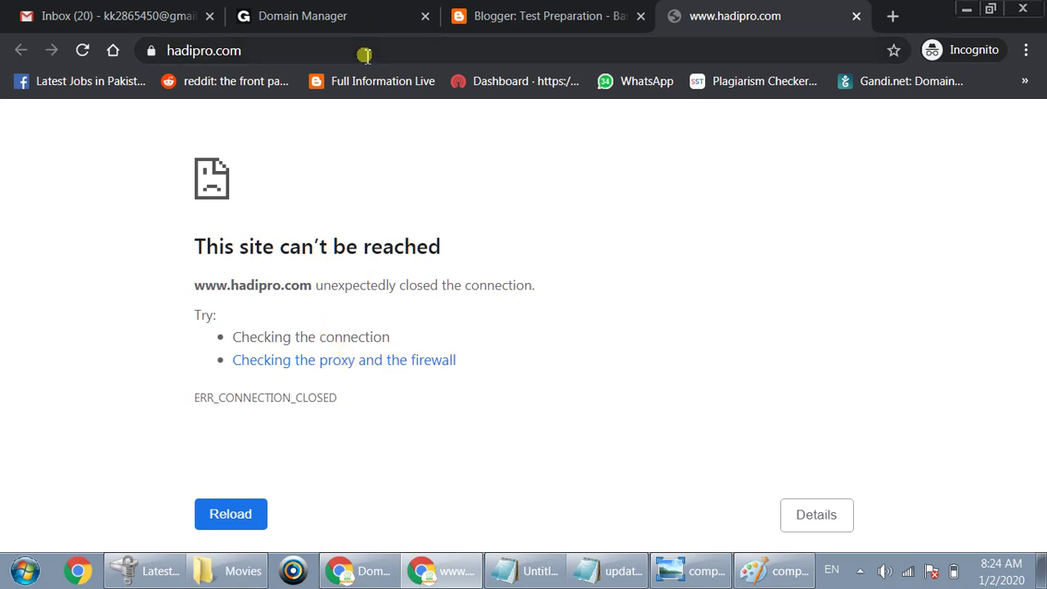
pyautogui.click(857, 15)
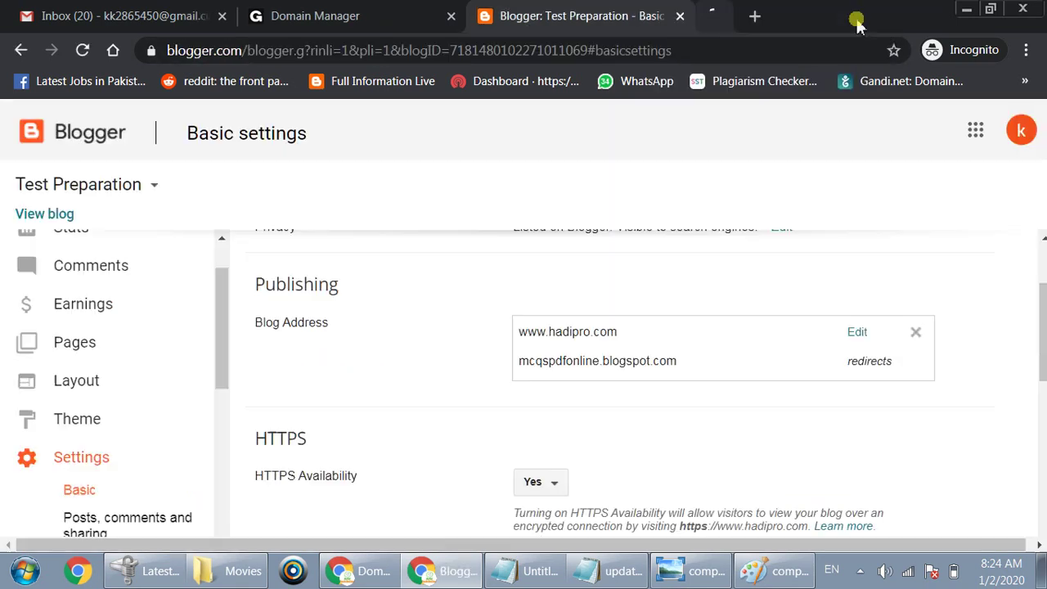
pyautogui.click(350, 30)
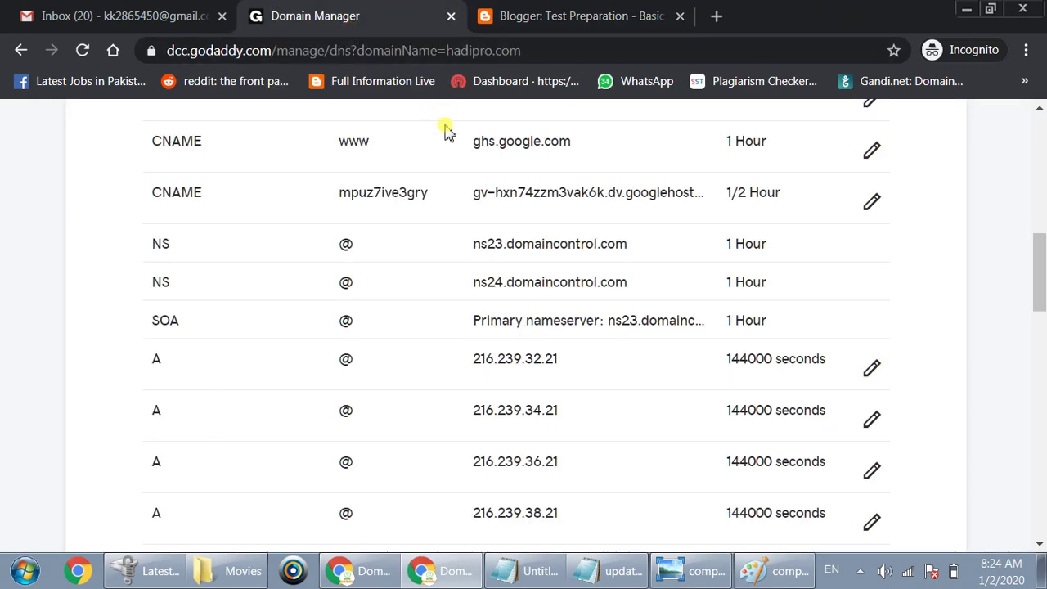